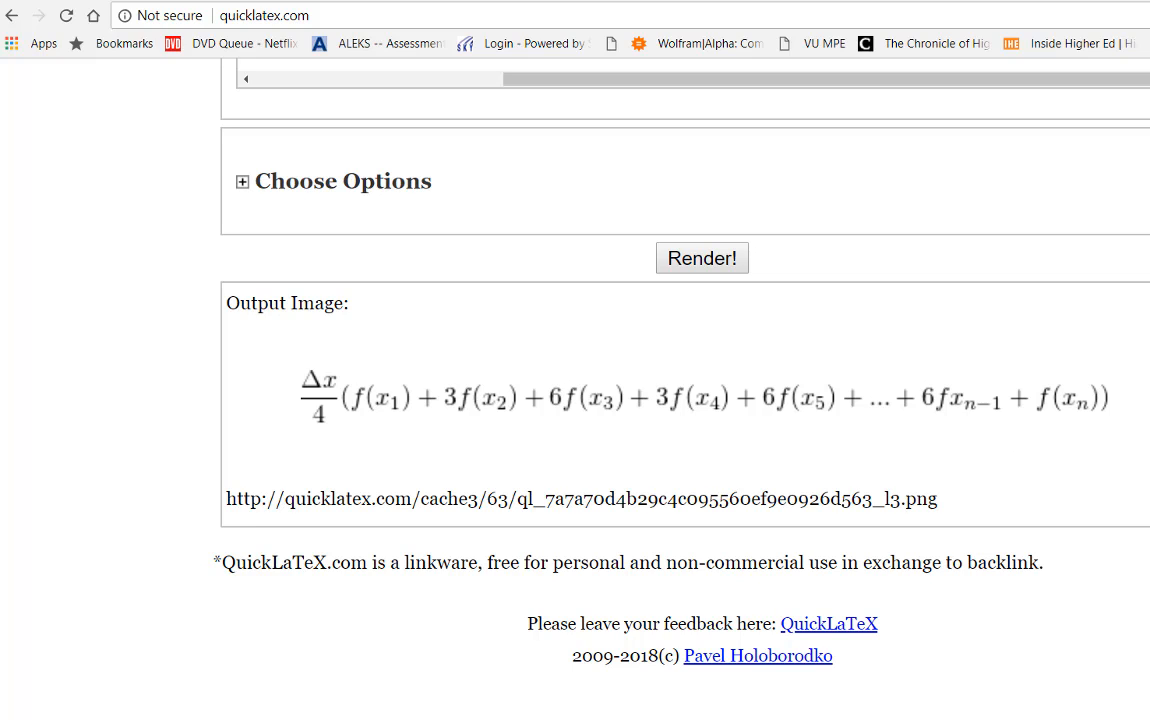
- Add the missing parentheses around x_{n-1} in the last 6 f term of the LaTeX code and render the formula again
{"action": "scroll", "coordinate": [685, 390], "scroll_direction": "up", "scroll_amount": 5}
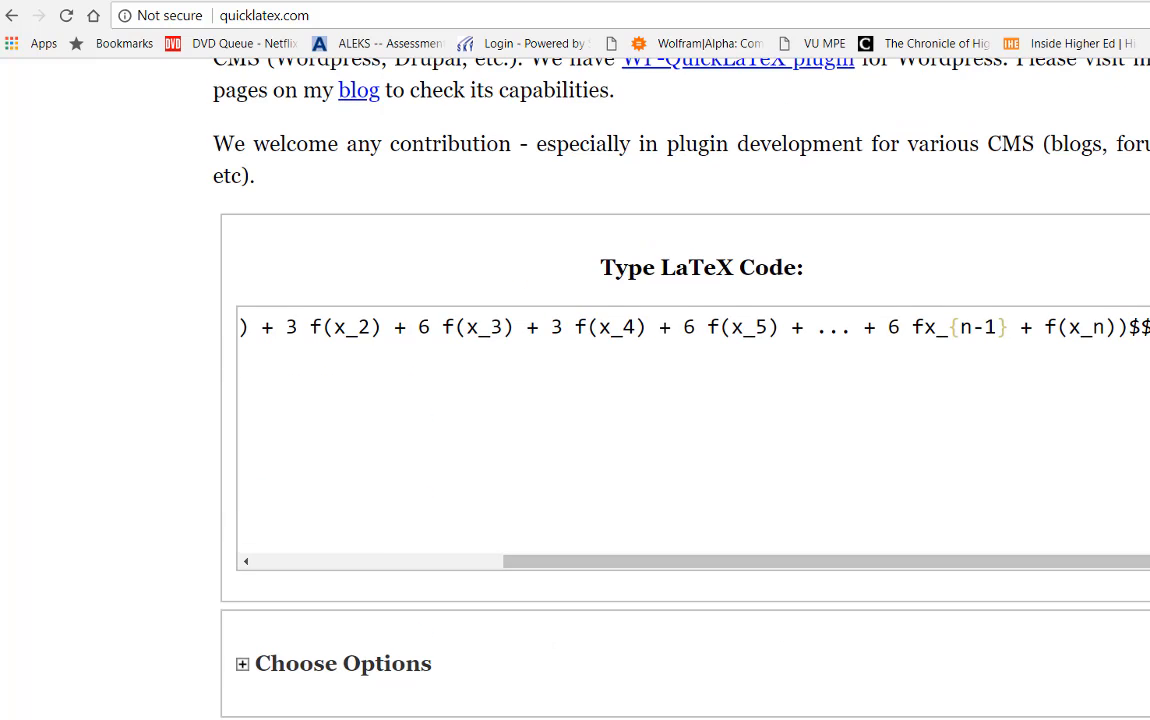
{"action": "left_click", "coordinate": [924, 328]}
{"action": "type", "text": "("}
{"action": "key", "text": "Right"}
{"action": "key", "text": "Right"}
{"action": "key", "text": "Right"}
{"action": "key", "text": "Right"}
{"action": "key", "text": "Right"}
{"action": "key", "text": "Right"}
{"action": "key", "text": "Right"}
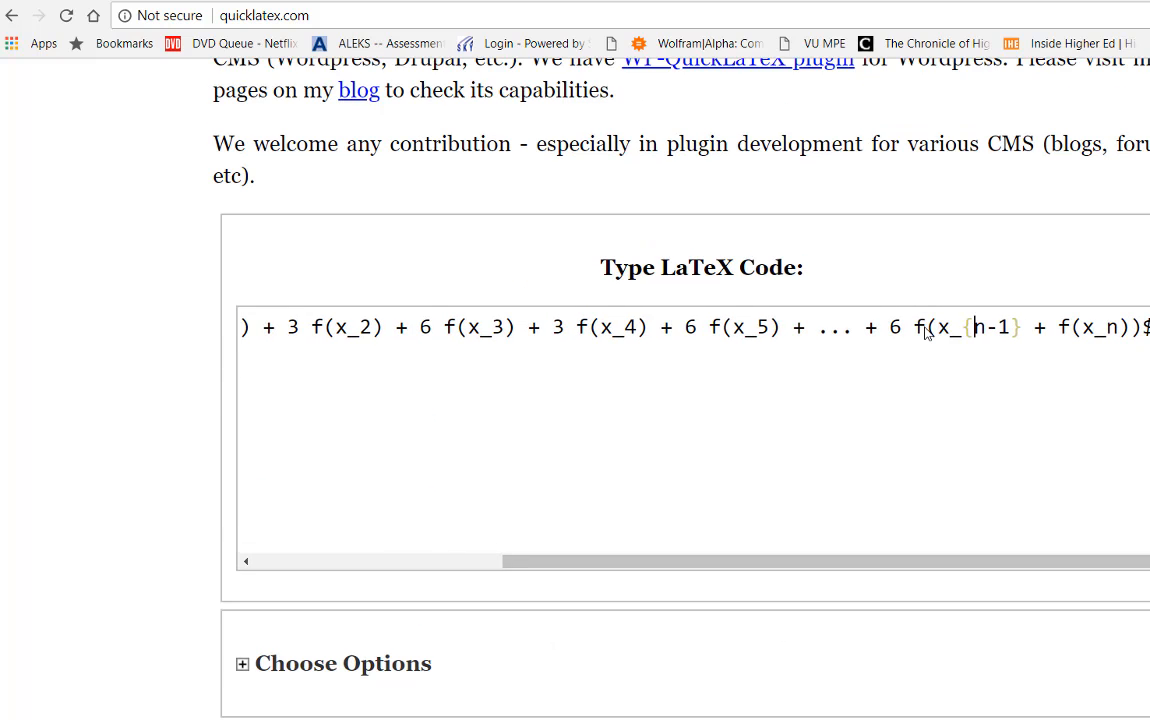
{"action": "type", "text": ")"}
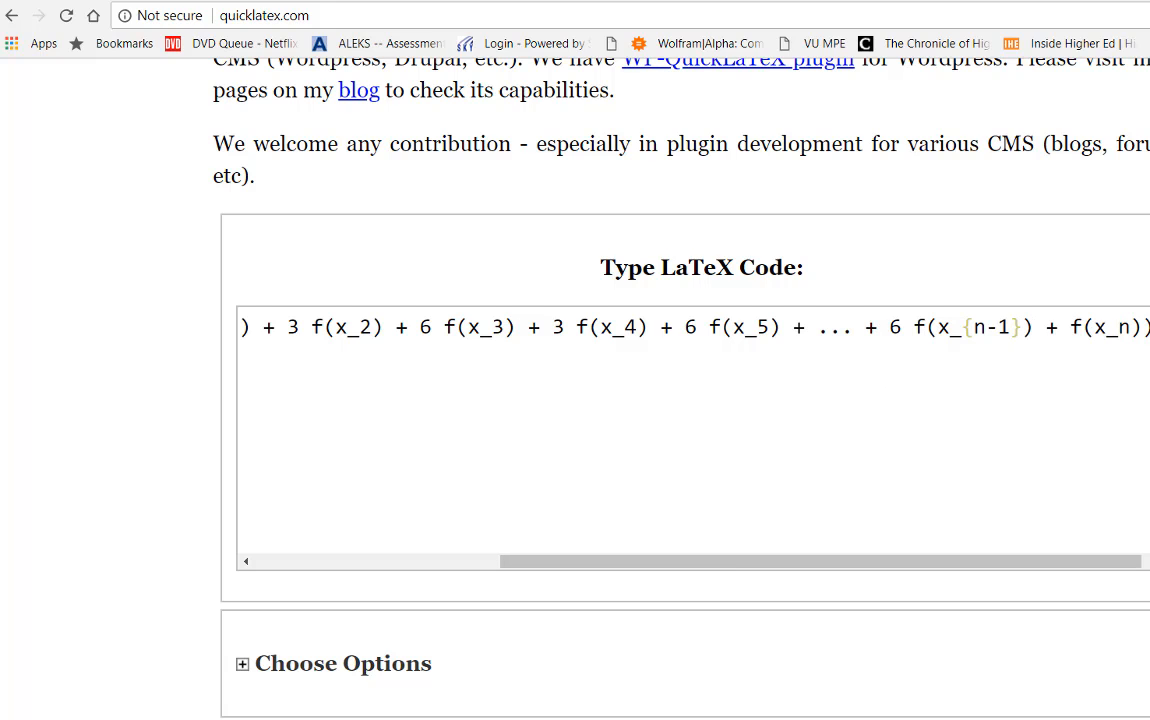
{"action": "scroll", "coordinate": [680, 400], "scroll_direction": "down", "scroll_amount": 1}
{"action": "scroll", "coordinate": [680, 400], "scroll_direction": "down", "scroll_amount": 4}
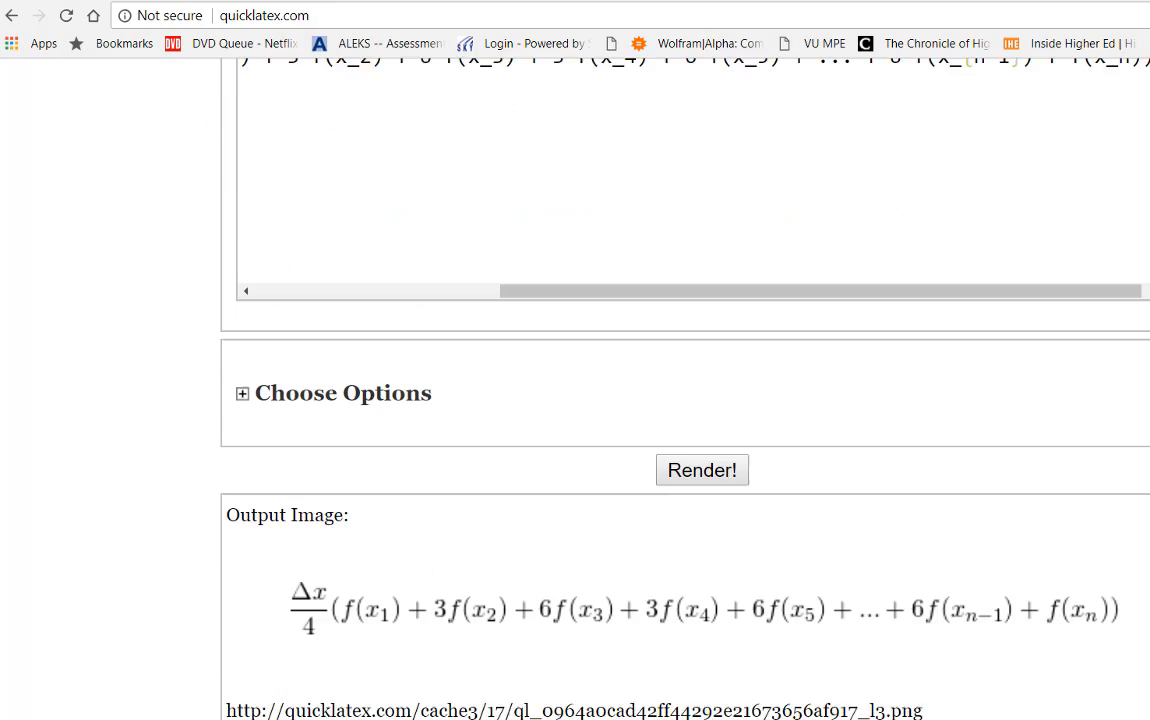
{"action": "scroll", "coordinate": [680, 400], "scroll_direction": "down", "scroll_amount": 1}
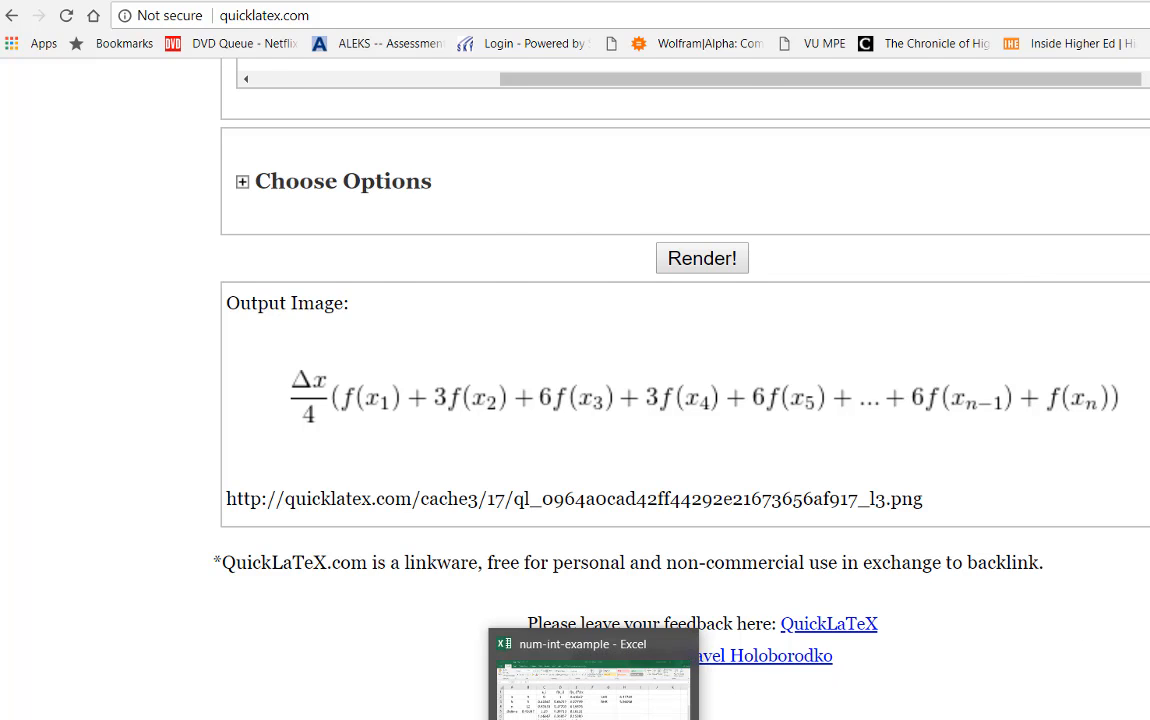
- Switch to the num-int-example workbook in Excel and examine the formulas behind x_i, f(x_i), Delta-x and f(x_i)*Dx
{"action": "left_click", "coordinate": [593, 718]}
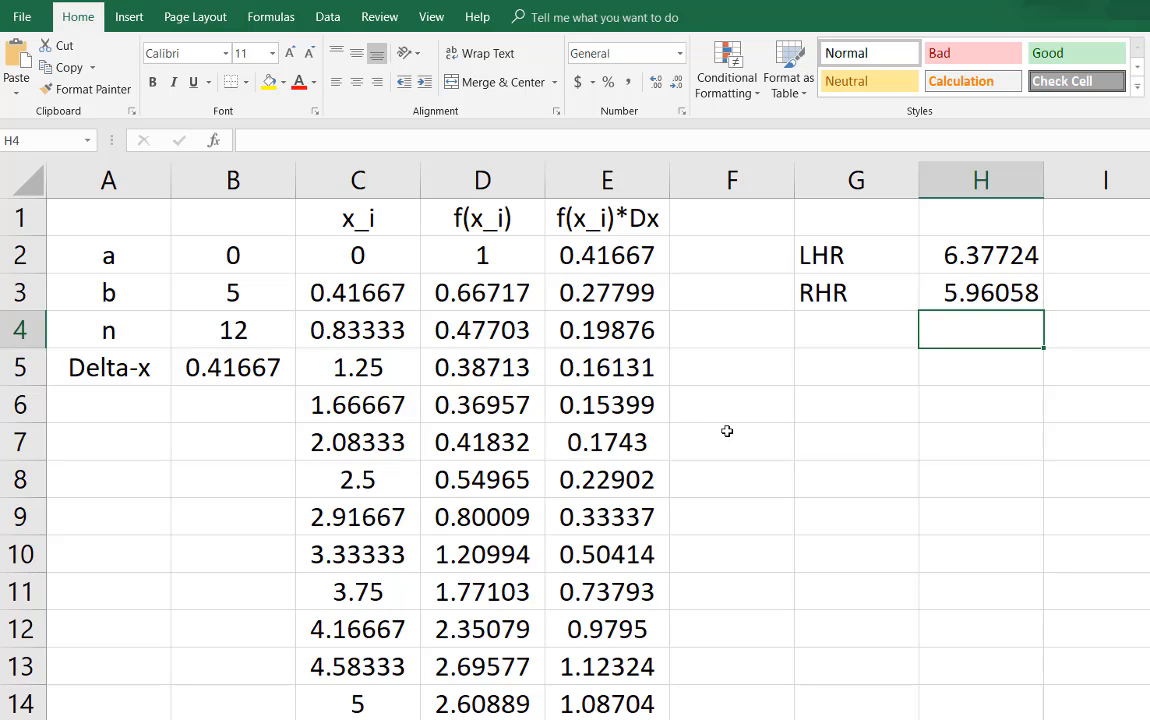
{"action": "left_click", "coordinate": [482, 256]}
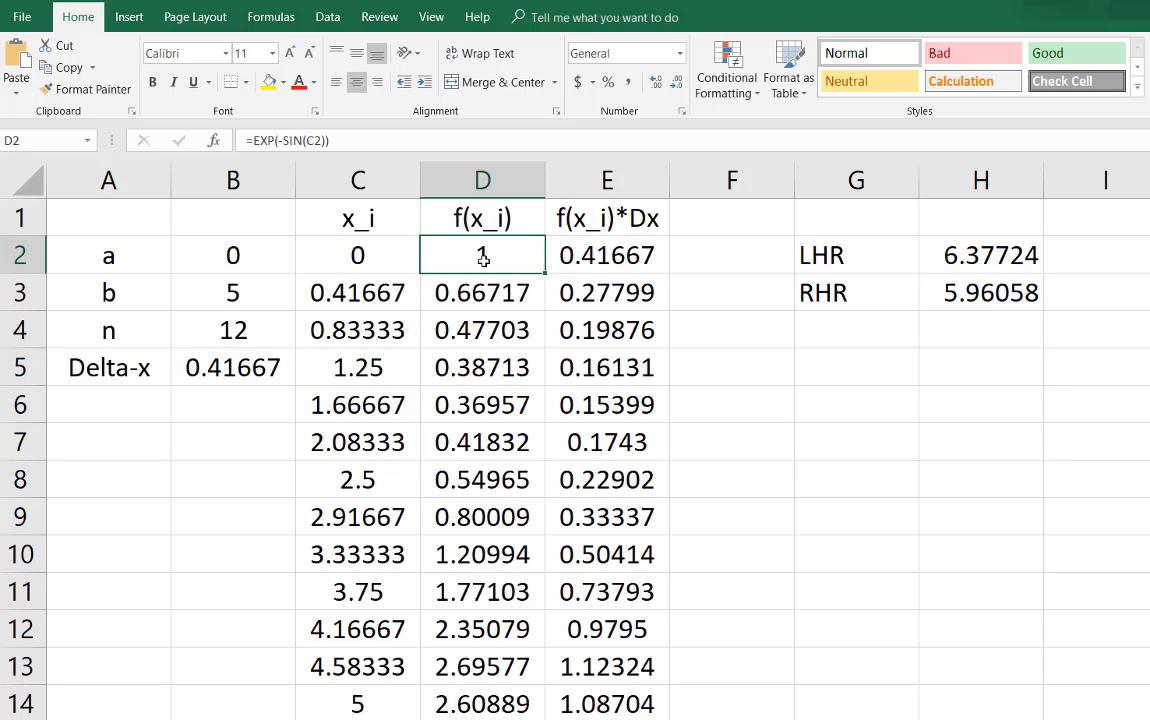
{"action": "double_click", "coordinate": [505, 295]}
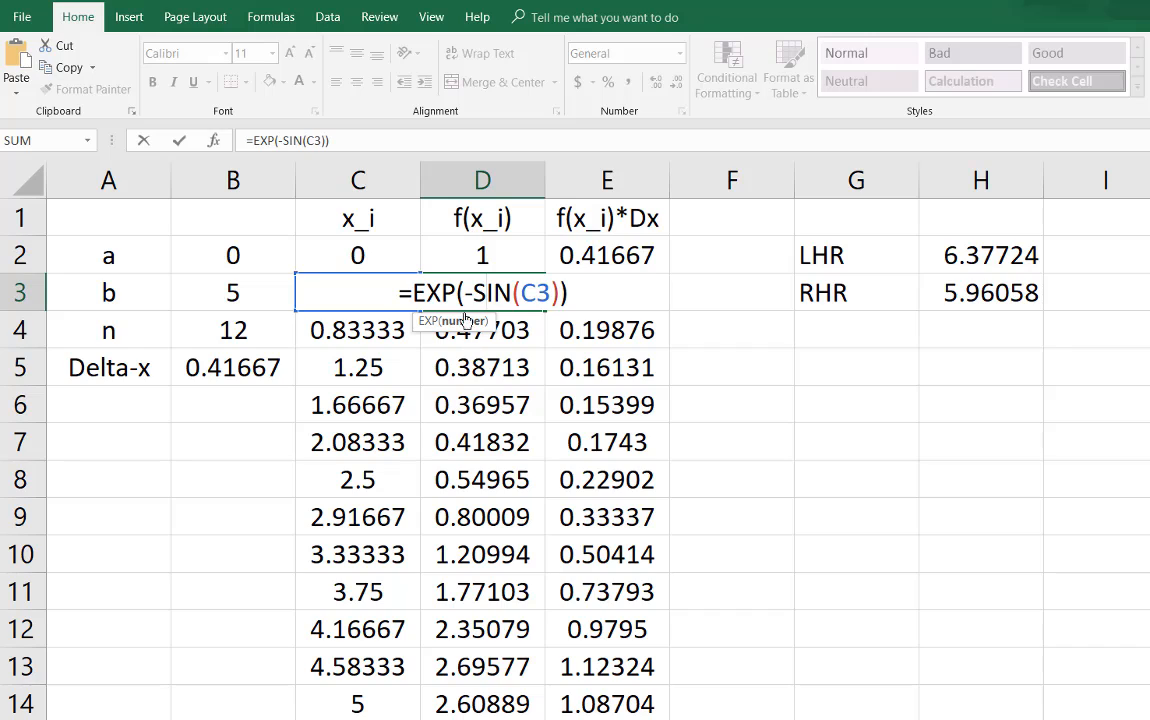
{"action": "left_click", "coordinate": [366, 259]}
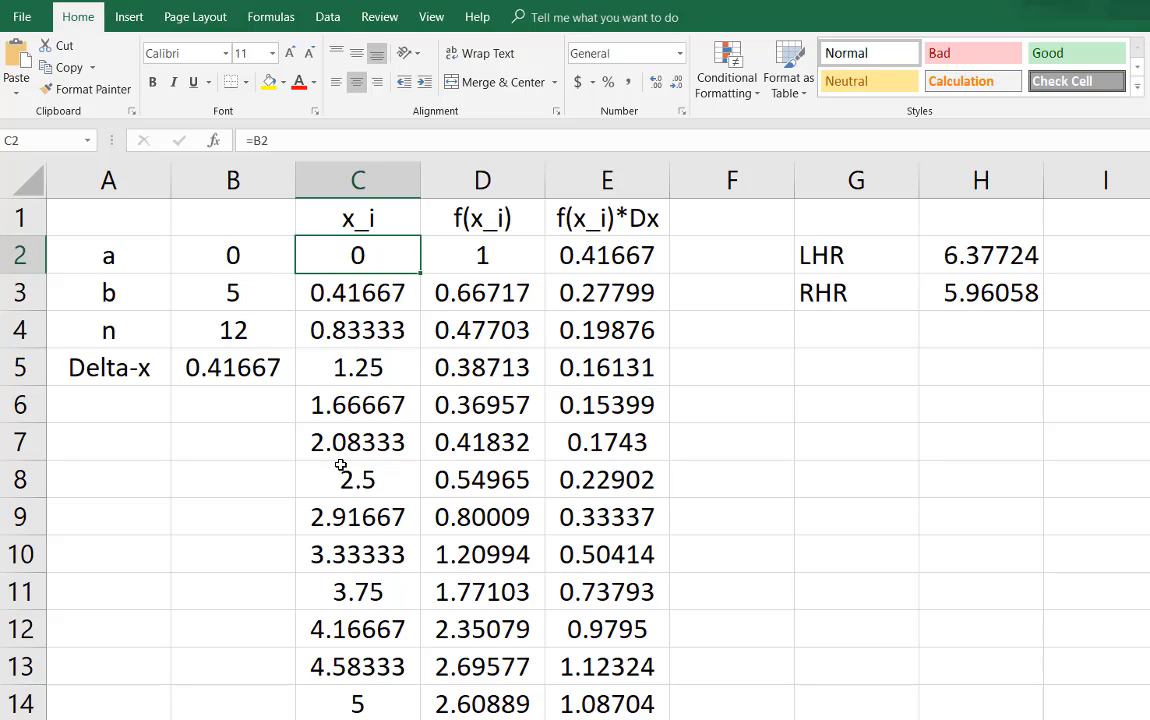
{"action": "right_click", "coordinate": [350, 662]}
{"action": "key", "text": "Escape"}
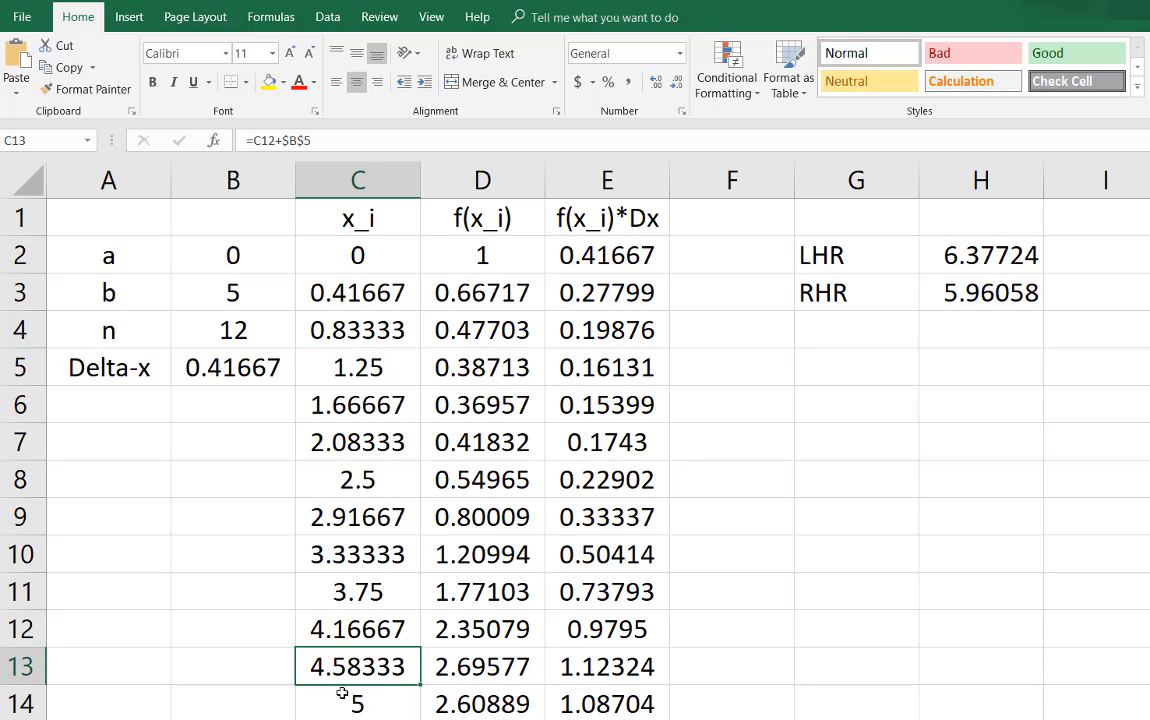
{"action": "left_click", "coordinate": [340, 695]}
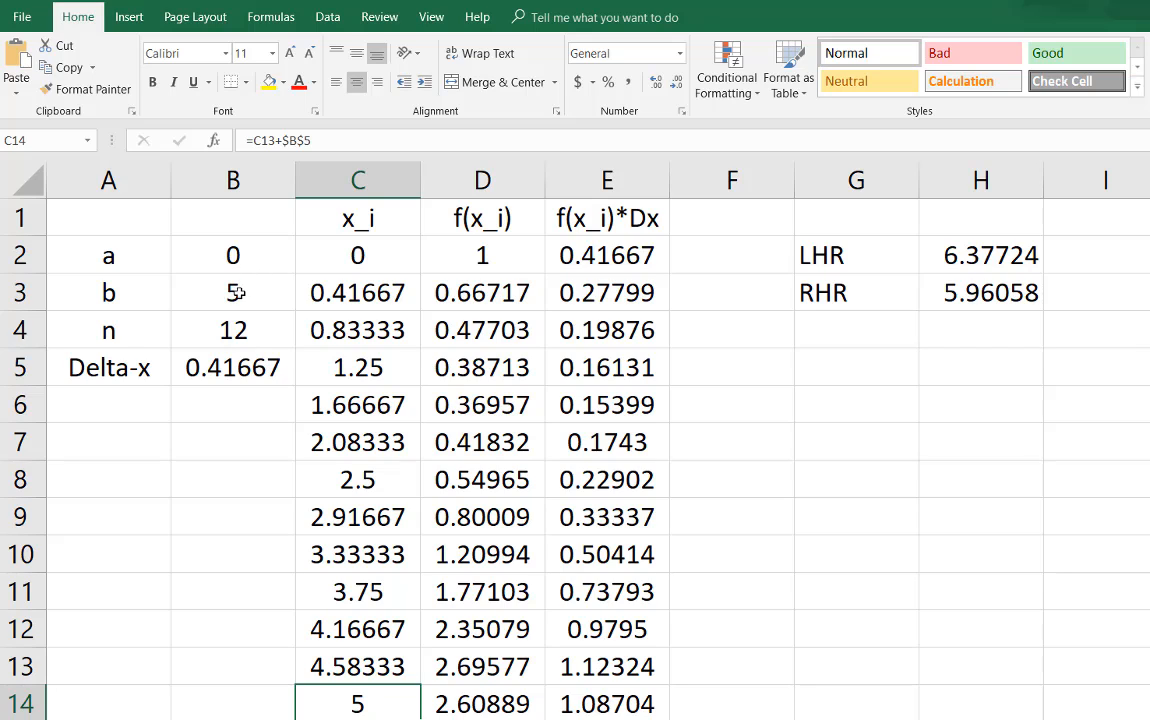
{"action": "left_click", "coordinate": [238, 366]}
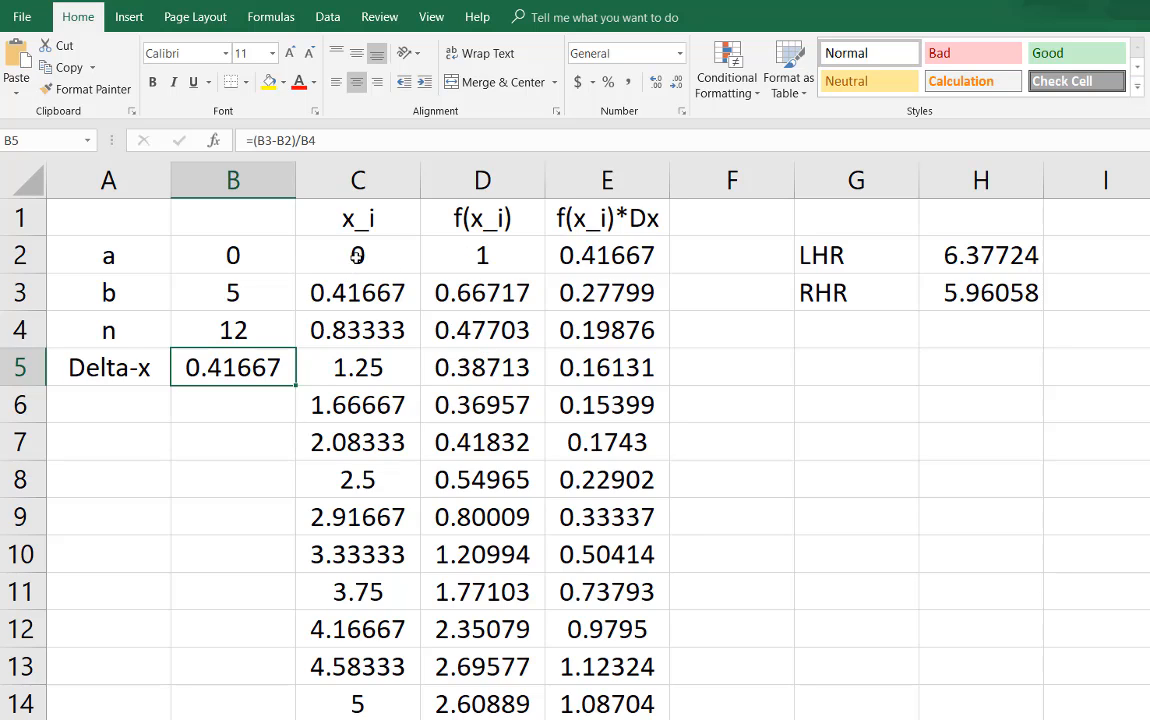
{"action": "left_click", "coordinate": [357, 255]}
{"action": "left_click", "coordinate": [360, 292]}
{"action": "left_click", "coordinate": [366, 331]}
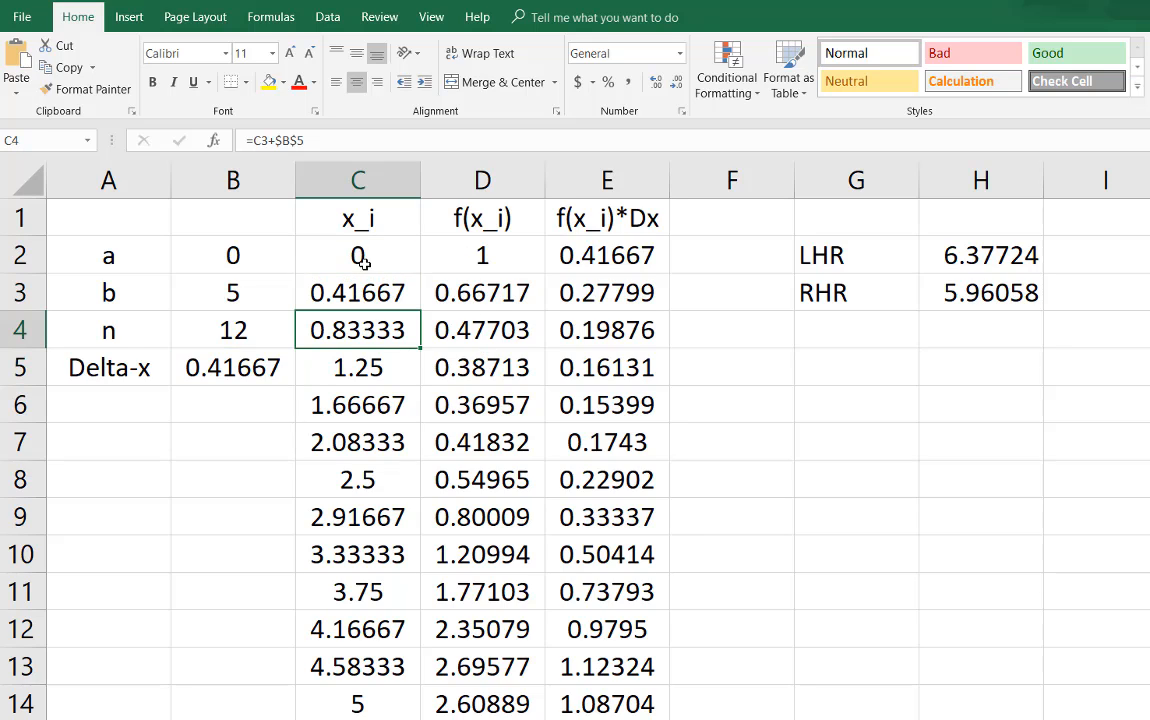
{"action": "left_click", "coordinate": [484, 255]}
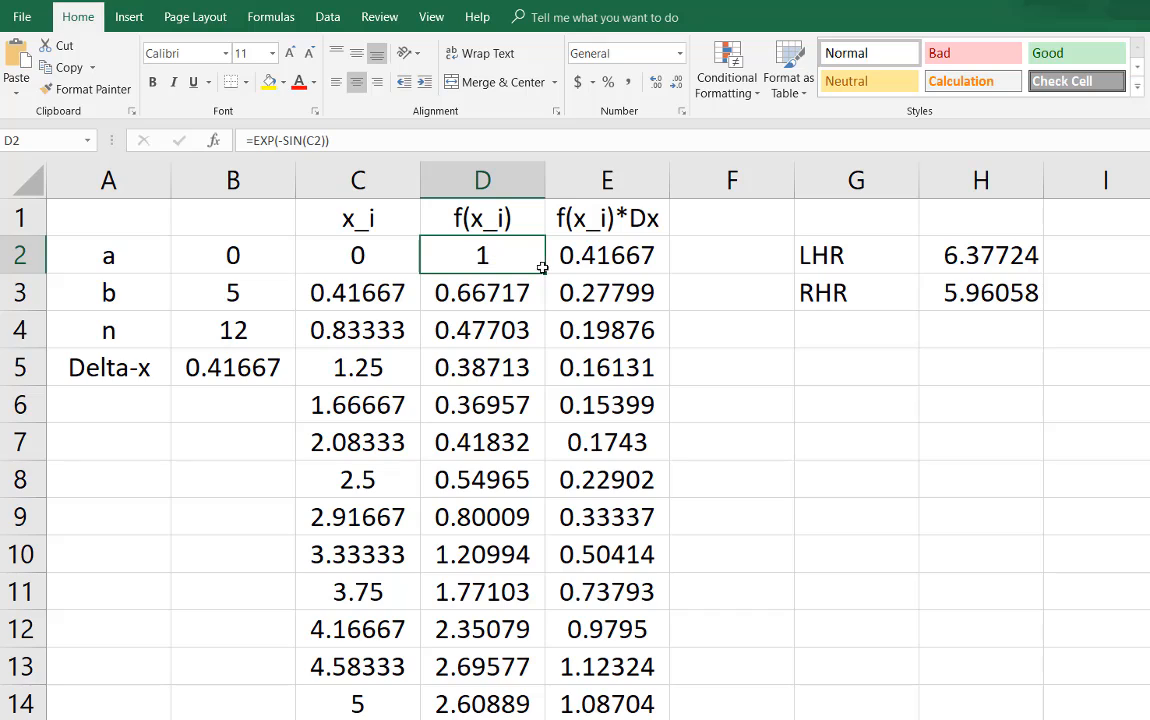
{"action": "left_click", "coordinate": [604, 255]}
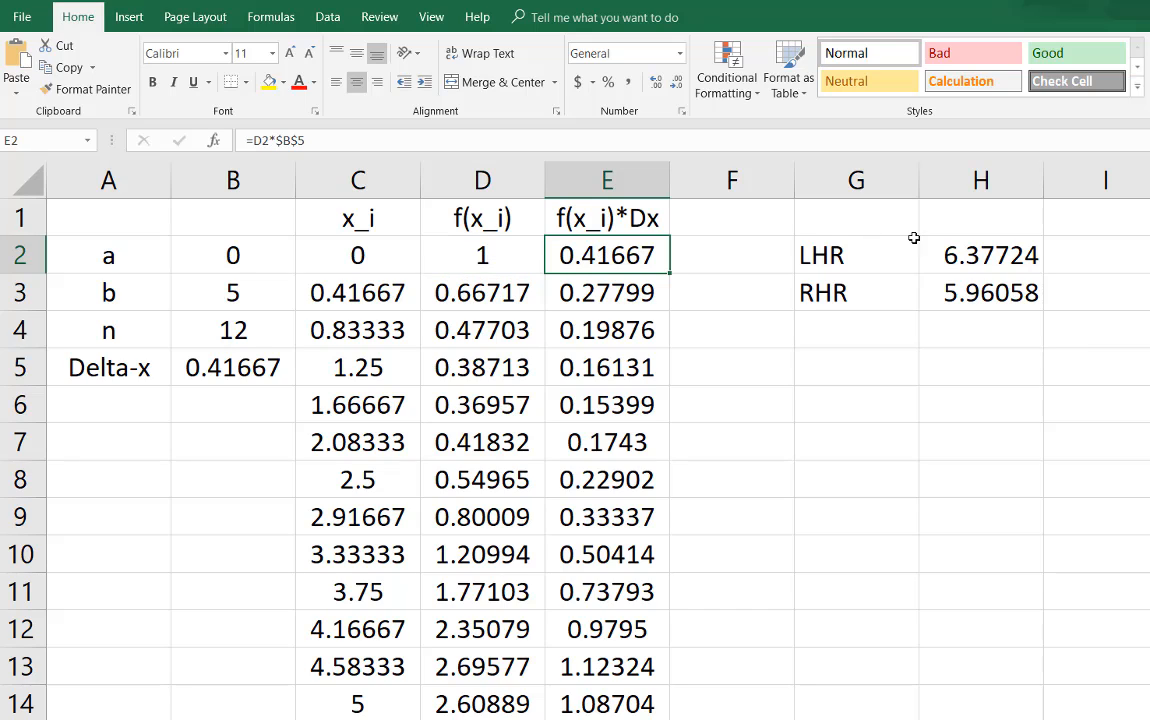
- Correct the LHR sum to cover E2:E13 and check the cell range used in the RHR sum
{"action": "double_click", "coordinate": [971, 249]}
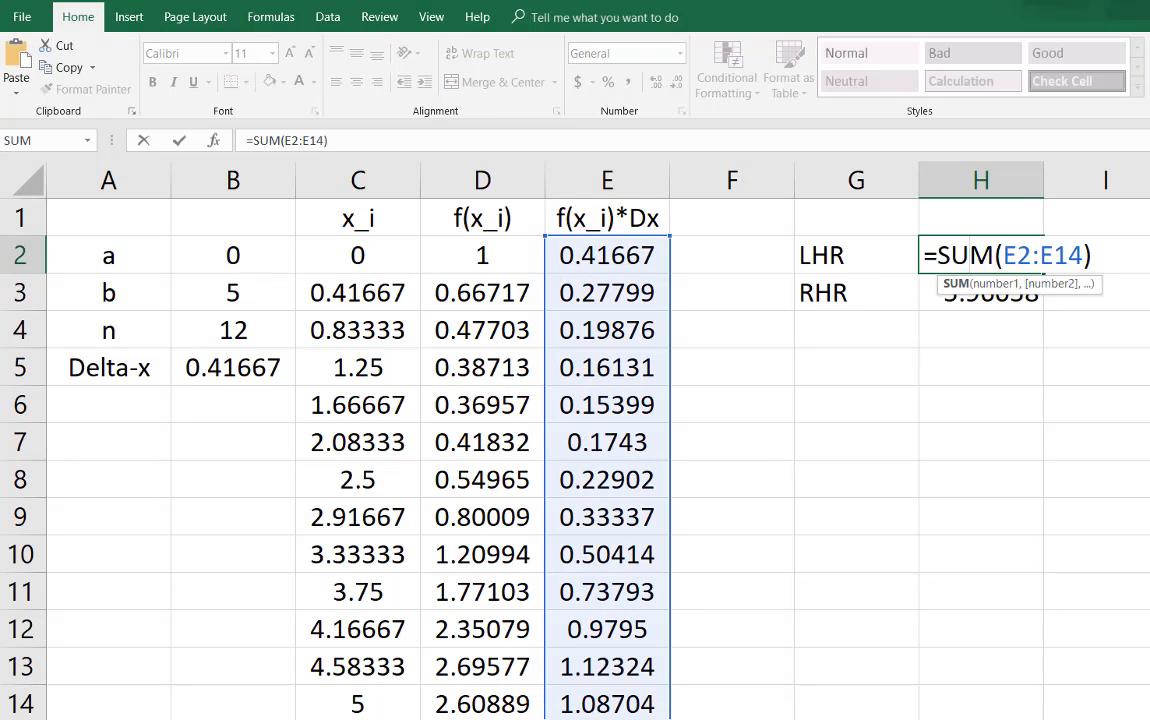
{"action": "scroll", "coordinate": [870, 542], "scroll_direction": "down", "scroll_amount": 1}
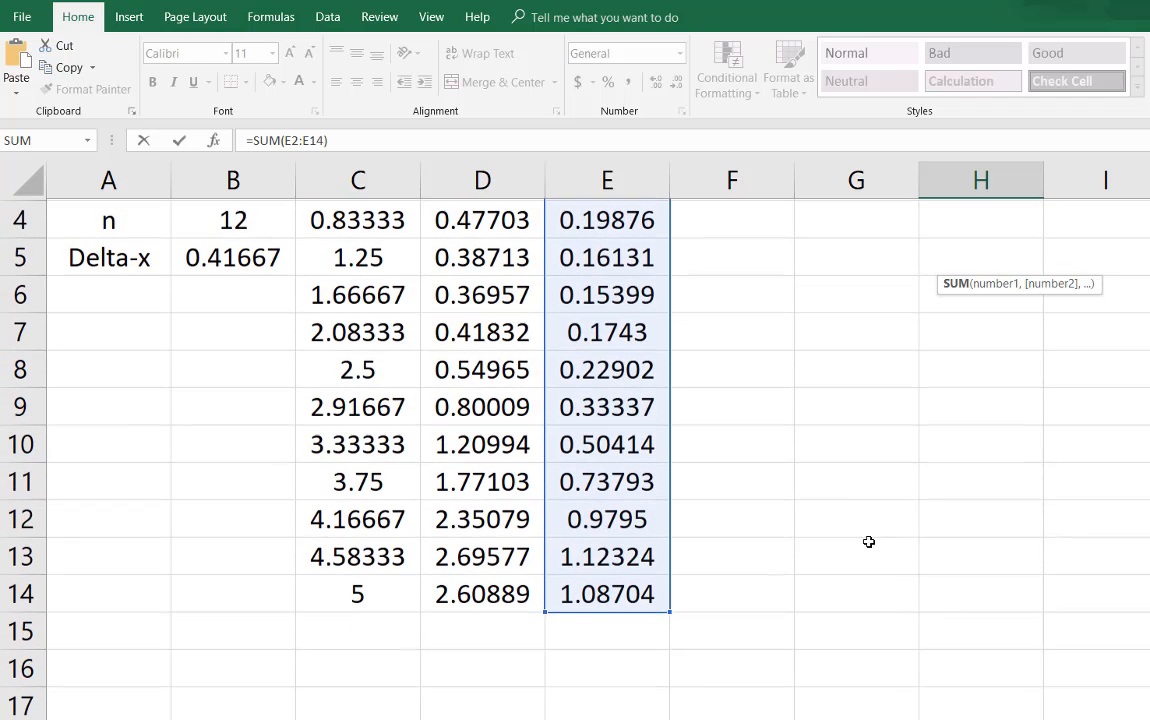
{"action": "left_click_drag", "start_coordinate": [683, 607], "coordinate": [675, 571]}
{"action": "scroll", "coordinate": [575, 440], "scroll_direction": "up", "scroll_amount": 1}
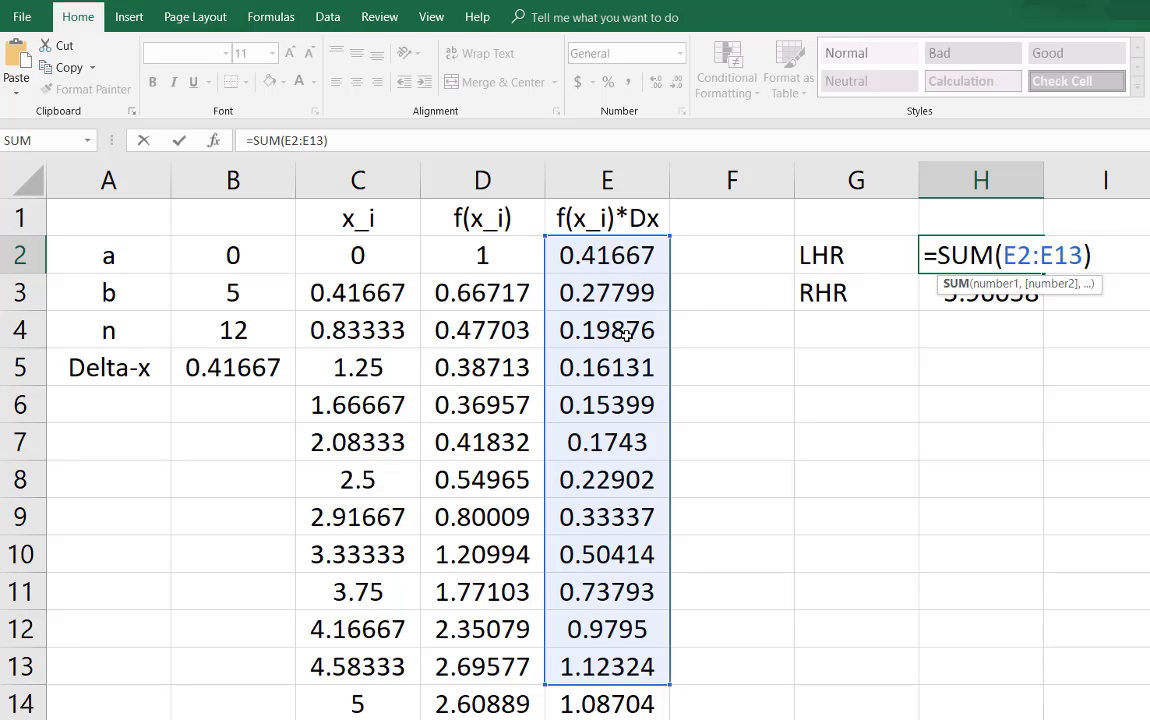
{"action": "left_click", "coordinate": [611, 703]}
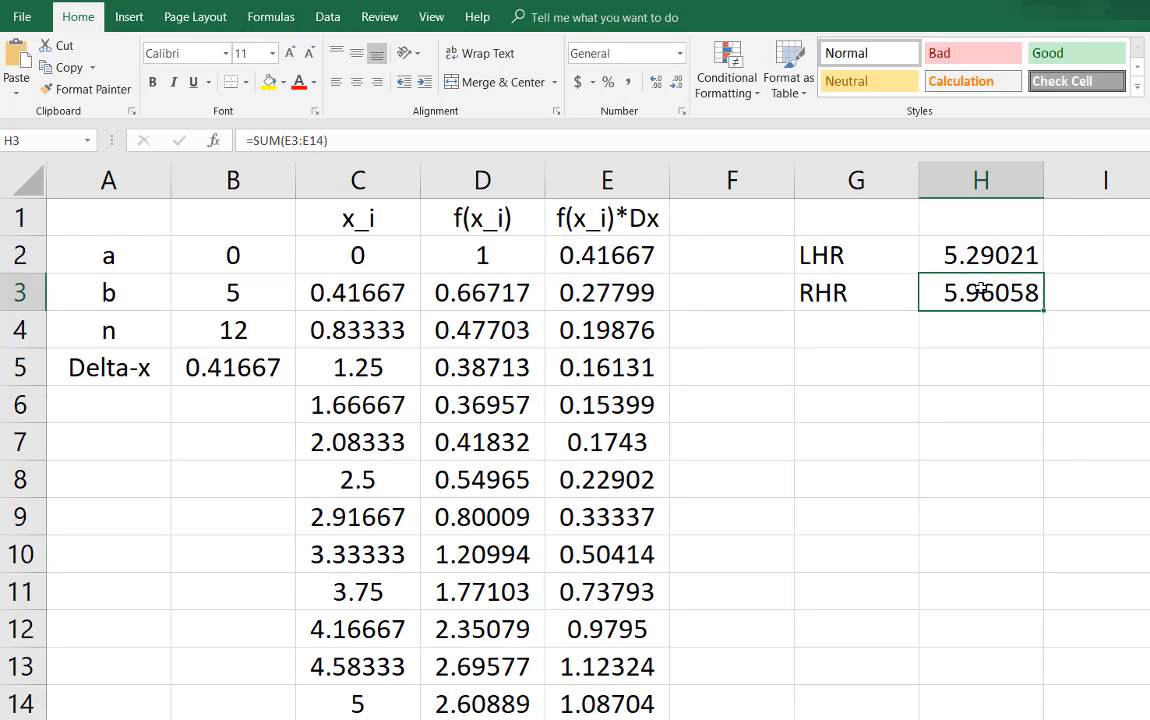
{"action": "double_click", "coordinate": [900, 290]}
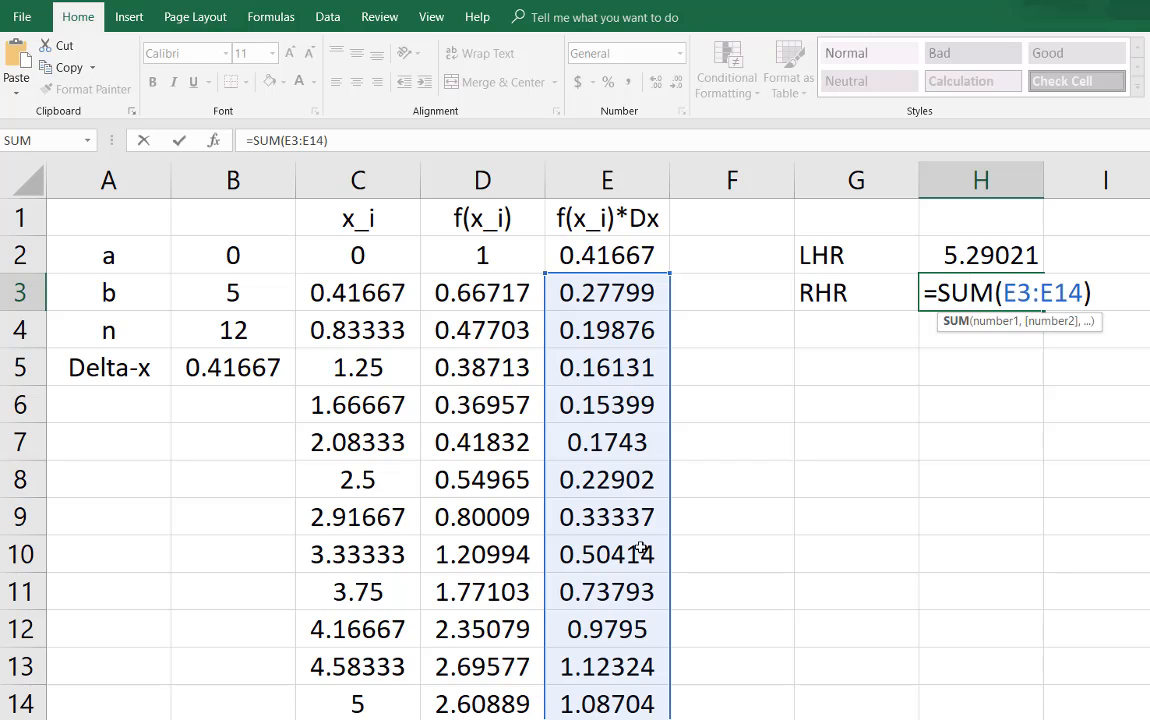
{"action": "key", "text": "ctrl+Return"}
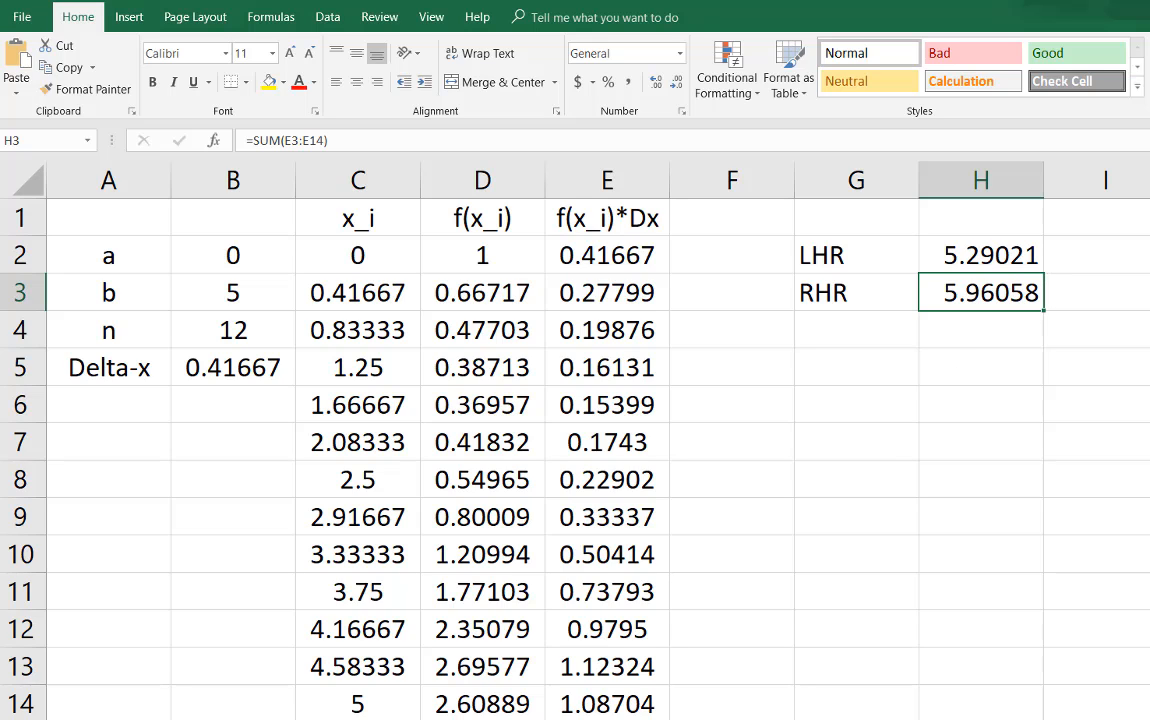
- Compare the rendered QuickLaTeX formula with the worksheet's f(x_i)*Dx column and with Simpson's Rule in the calculus textbook PDF
{"action": "key", "text": "alt+Tab"}
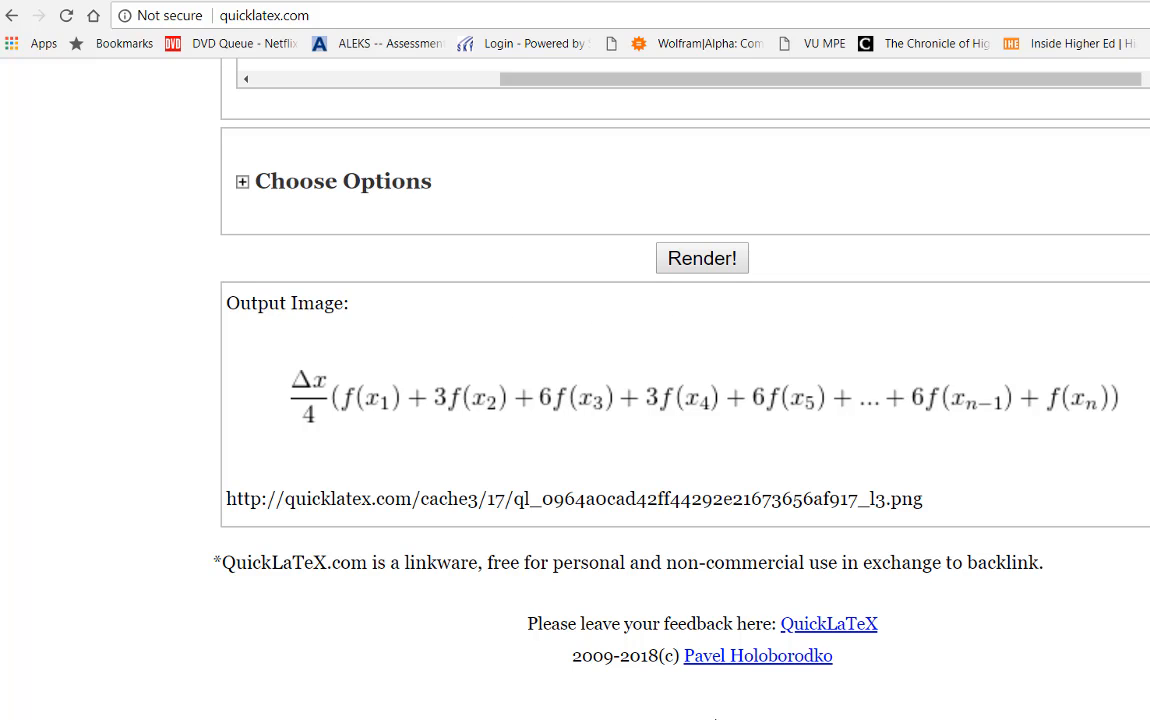
{"action": "key", "text": "alt+Tab"}
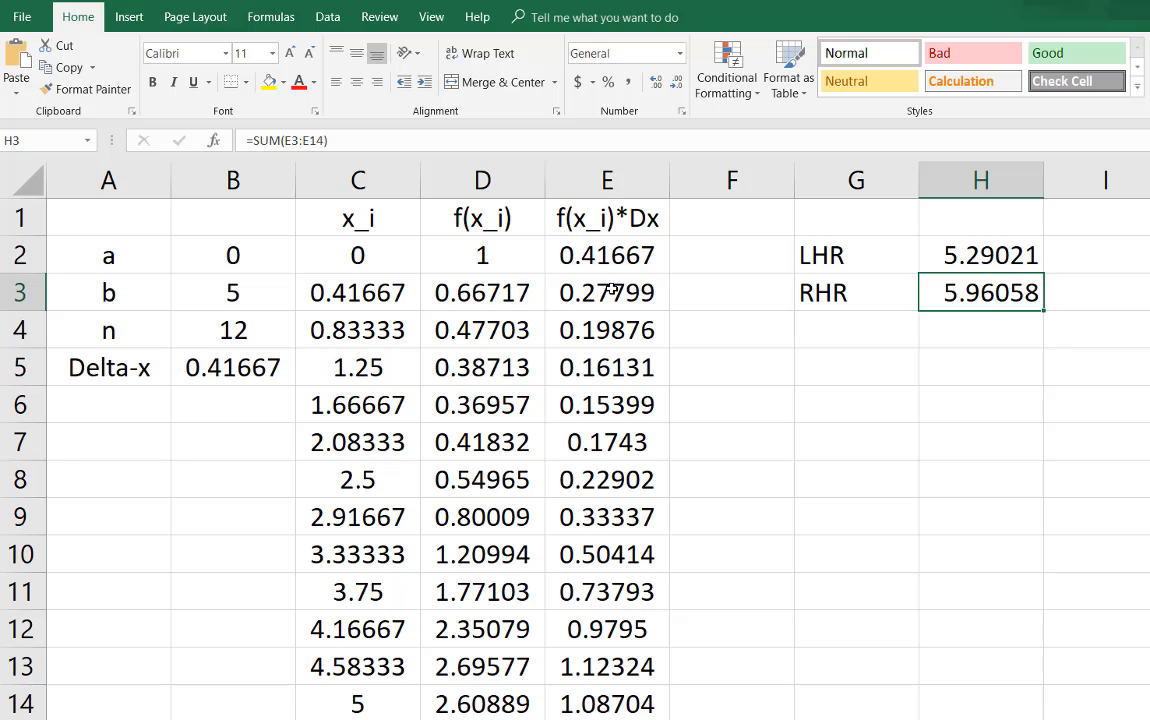
{"action": "left_click_drag", "start_coordinate": [607, 219], "coordinate": [597, 704]}
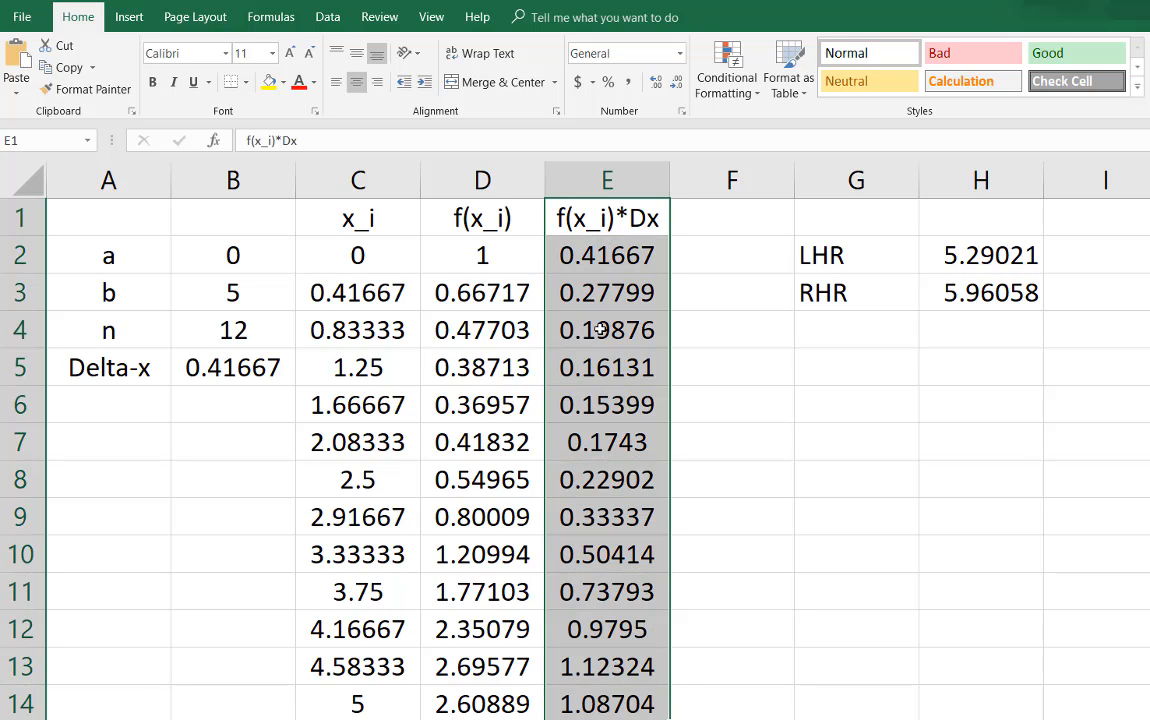
{"action": "left_click", "coordinate": [588, 254]}
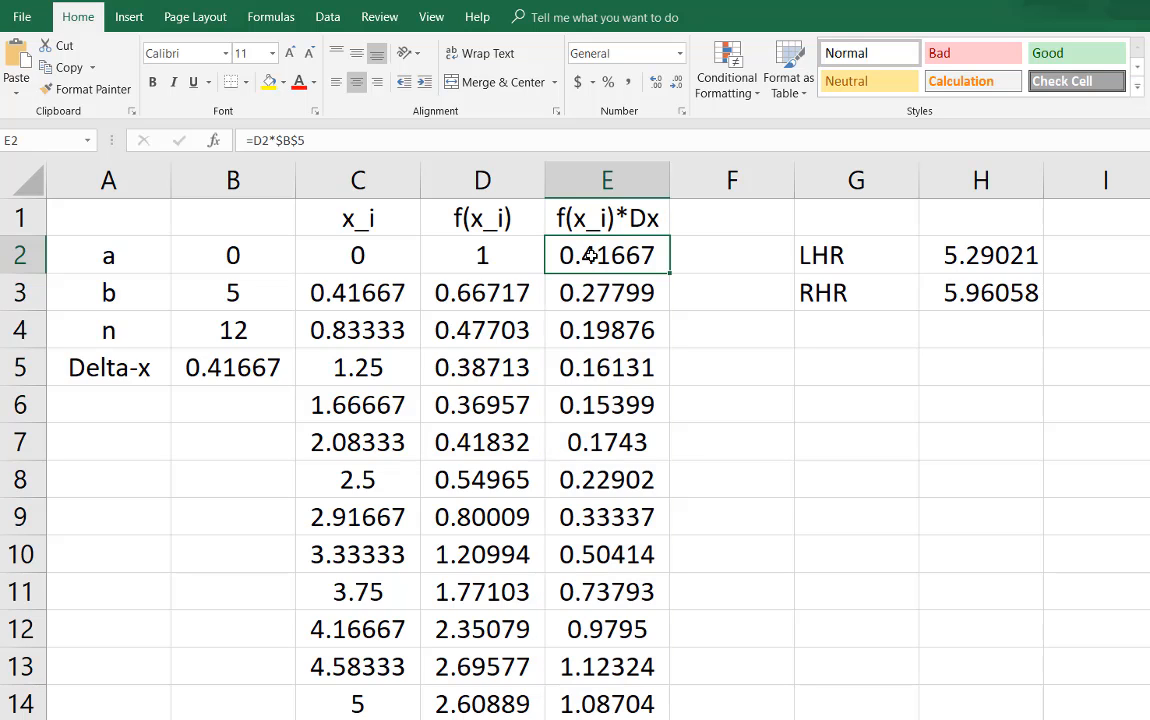
{"action": "key", "text": "alt+Tab"}
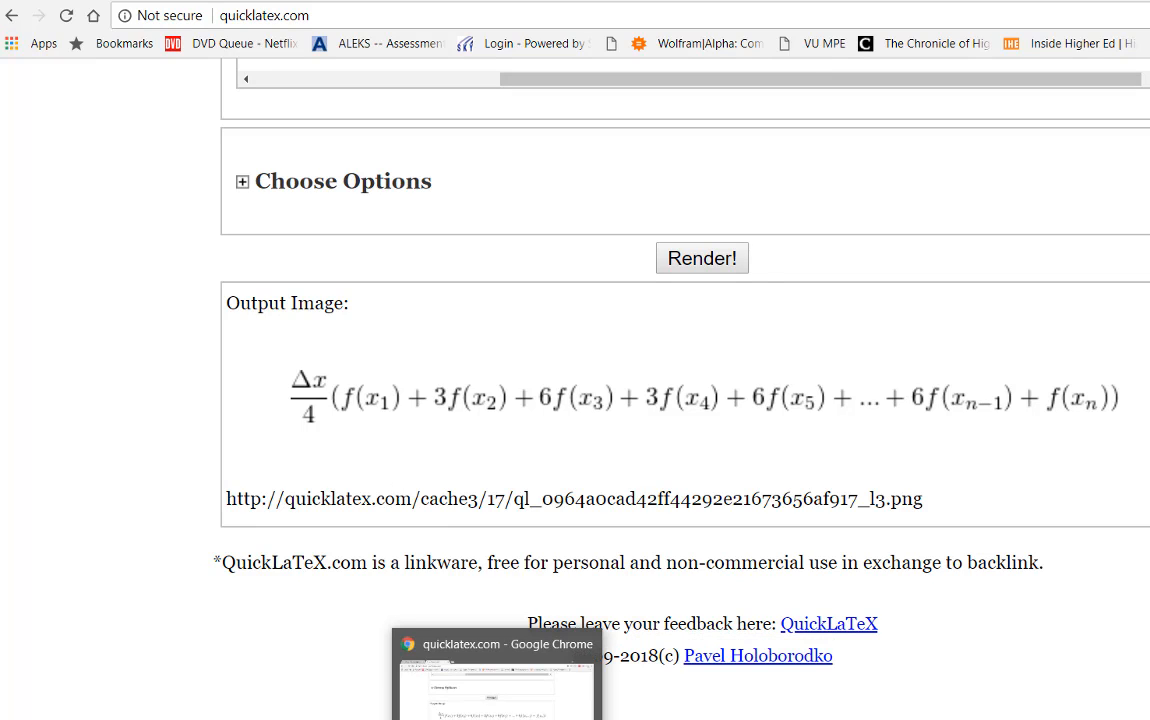
{"action": "left_click", "coordinate": [497, 719]}
{"action": "left_click", "coordinate": [560, 719]}
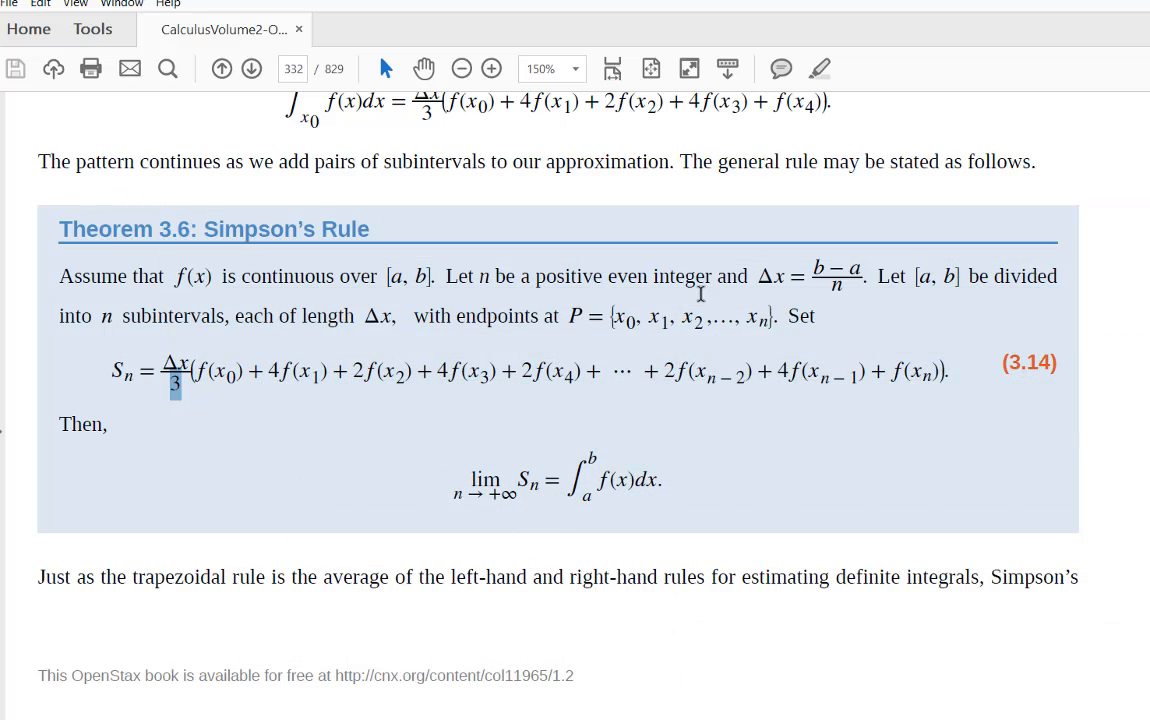
- Return to the Excel workbook, label F1 as c, and enter the coefficients 1, 3, 6, 3, 6 in F2:F6
{"action": "left_click", "coordinate": [545, 719]}
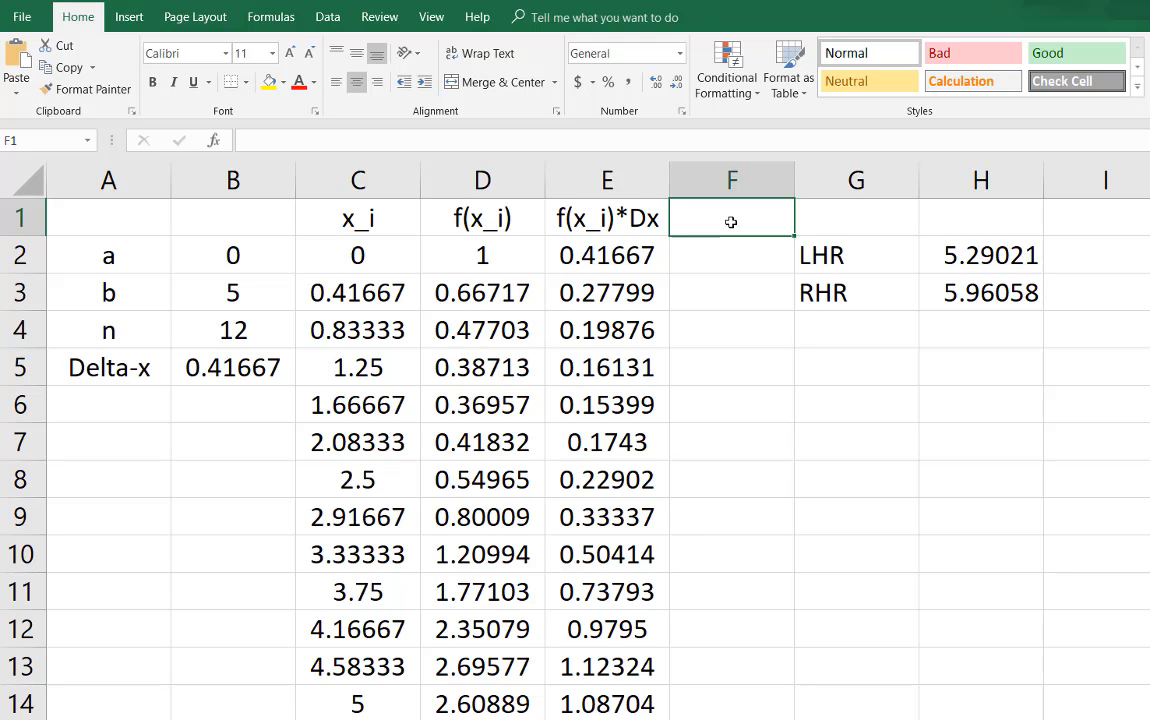
{"action": "key", "text": "Return"}
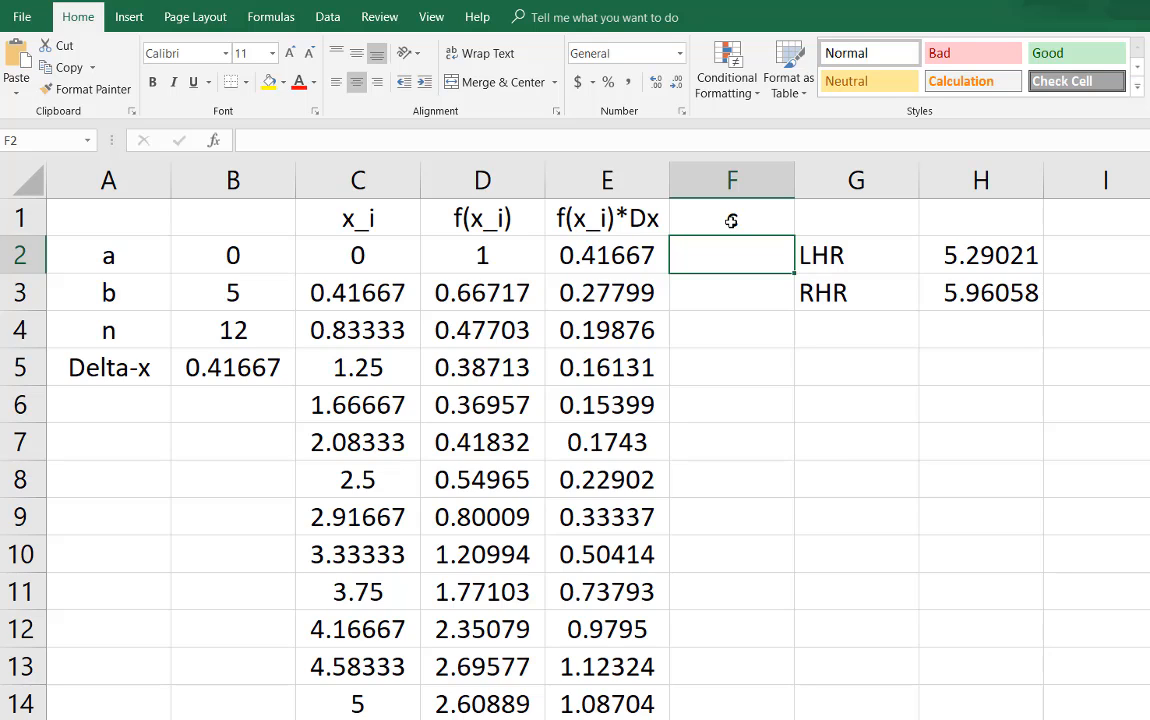
{"action": "type", "text": "1"}
{"action": "key", "text": "Return"}
{"action": "type", "text": "3"}
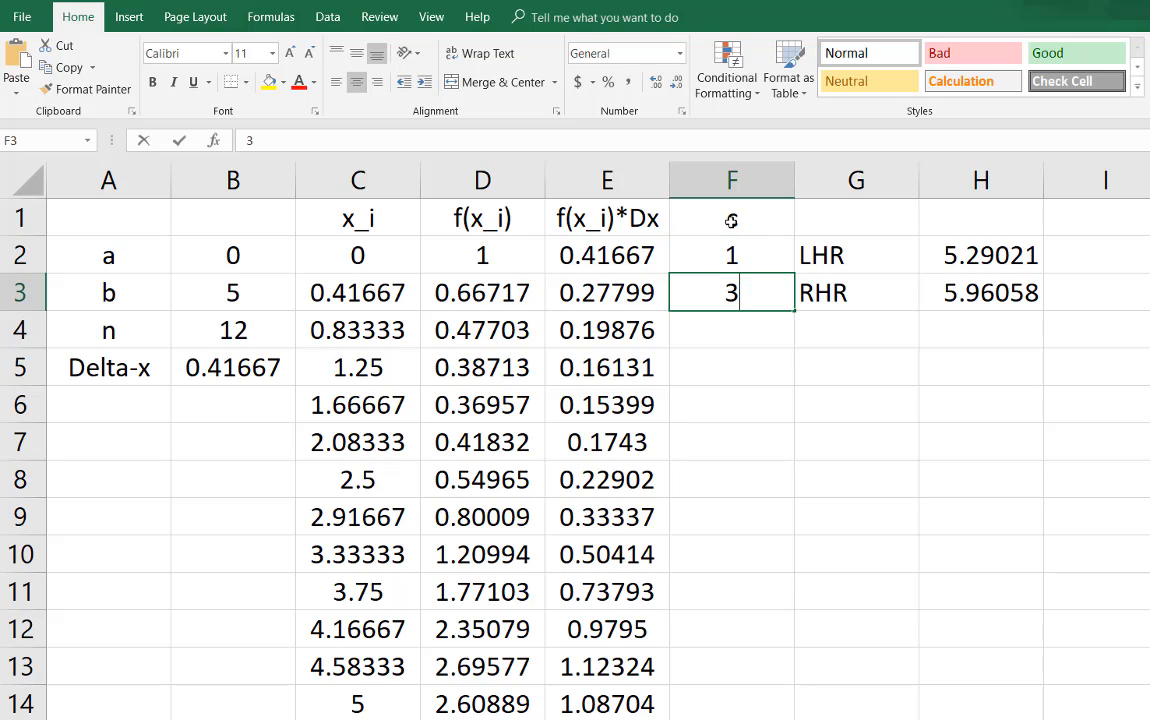
{"action": "key", "text": "Return"}
{"action": "type", "text": "6"}
{"action": "key", "text": "Return"}
{"action": "type", "text": "3"}
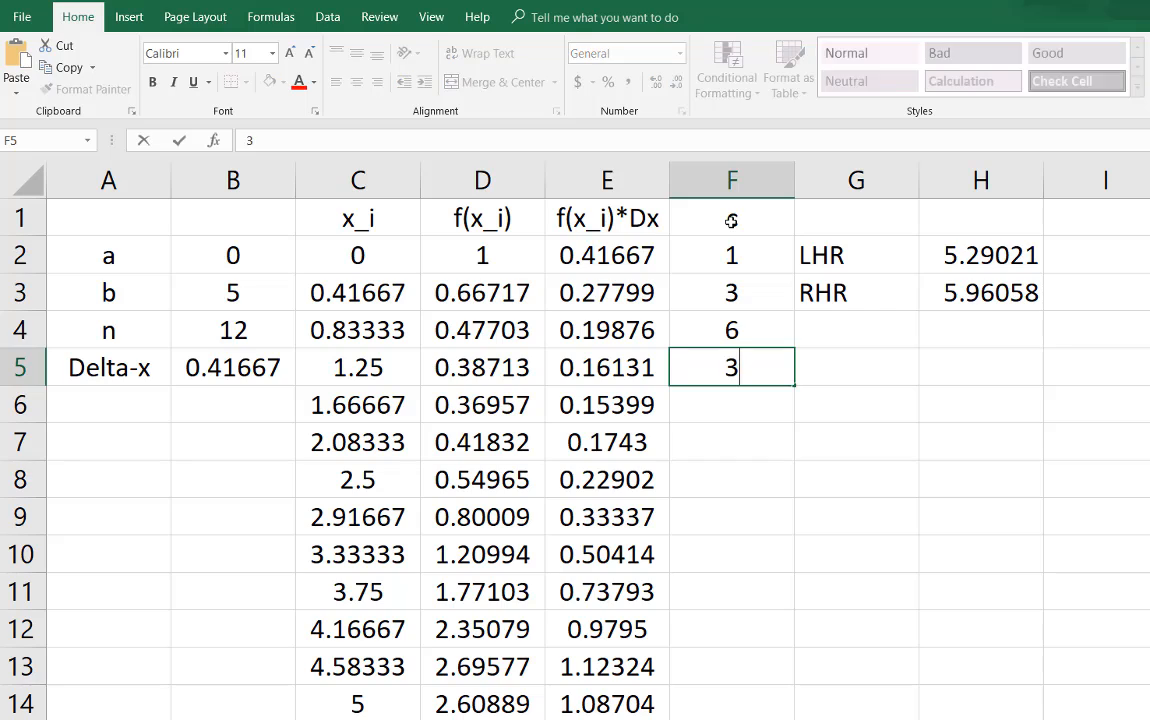
{"action": "key", "text": "Return"}
{"action": "type", "text": "6"}
{"action": "key", "text": "Return"}
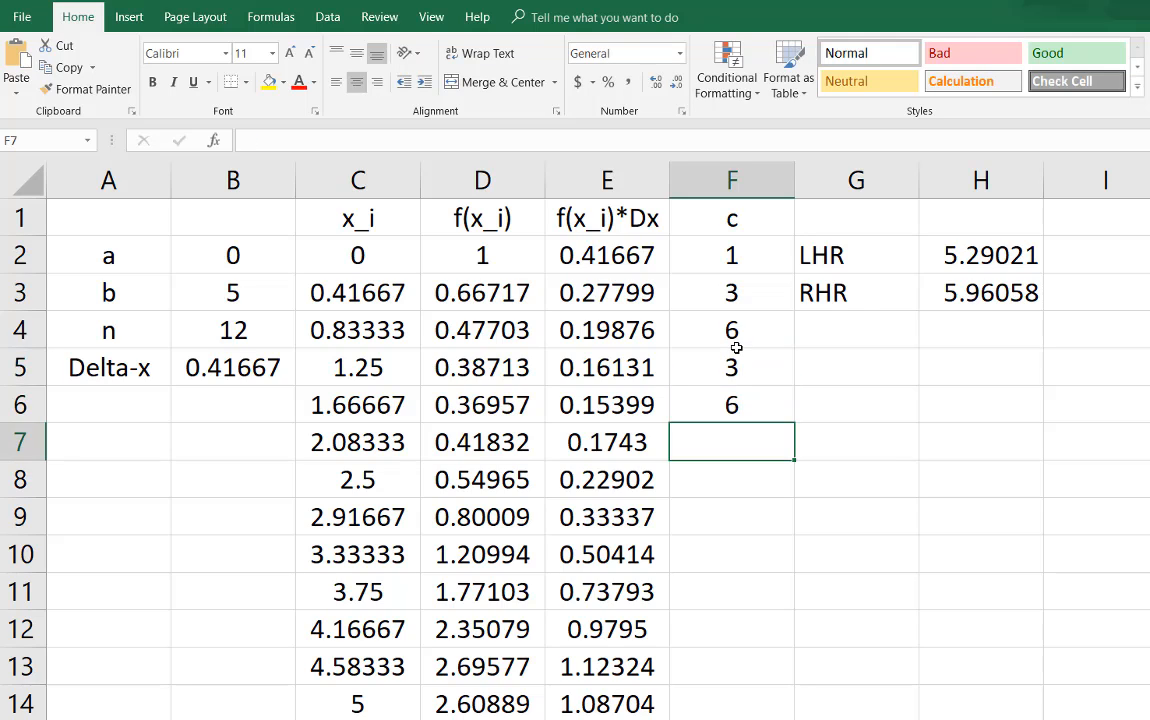
- Copy the coefficients in F3:F6 and paste them into F7:F10 and F11:F14
{"action": "left_click_drag", "start_coordinate": [730, 282], "coordinate": [738, 401]}
{"action": "key", "text": "ctrl+c"}
{"action": "key", "text": "Down"}
{"action": "key", "text": "Down"}
{"action": "key", "text": "Down"}
{"action": "key", "text": "Down"}
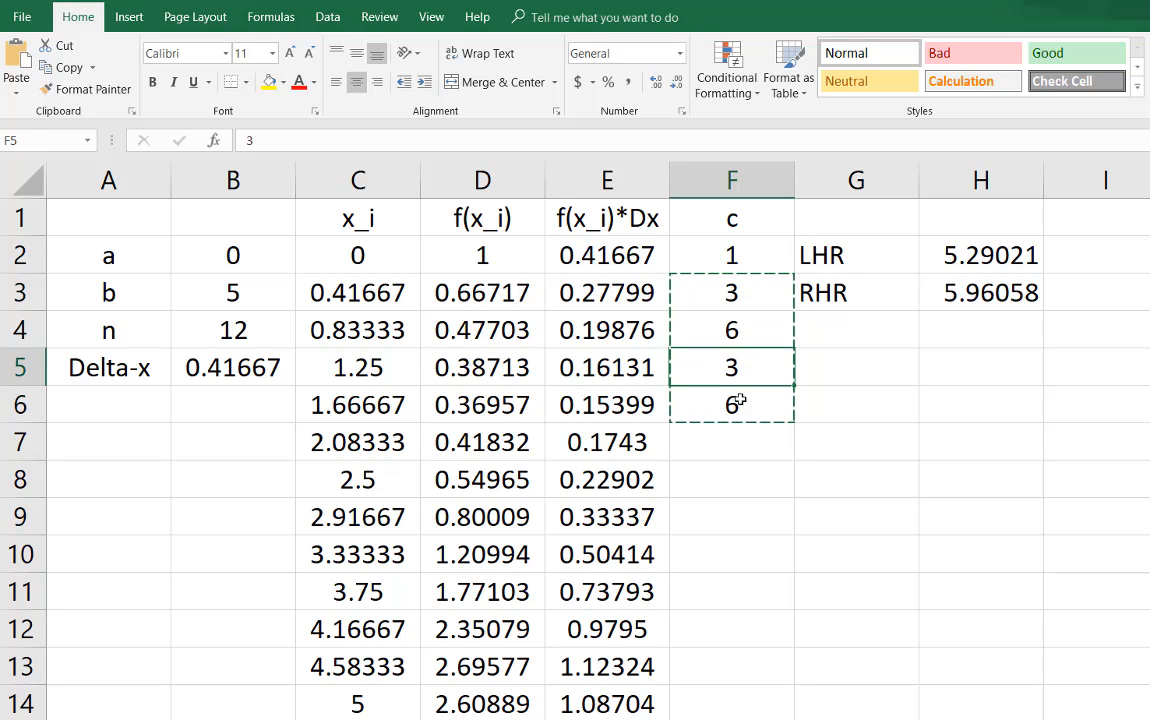
{"action": "key", "text": "ctrl+v"}
{"action": "key", "text": "Down"}
{"action": "key", "text": "Down"}
{"action": "key", "text": "Down"}
{"action": "key", "text": "Down"}
{"action": "key", "text": "ctrl+v"}
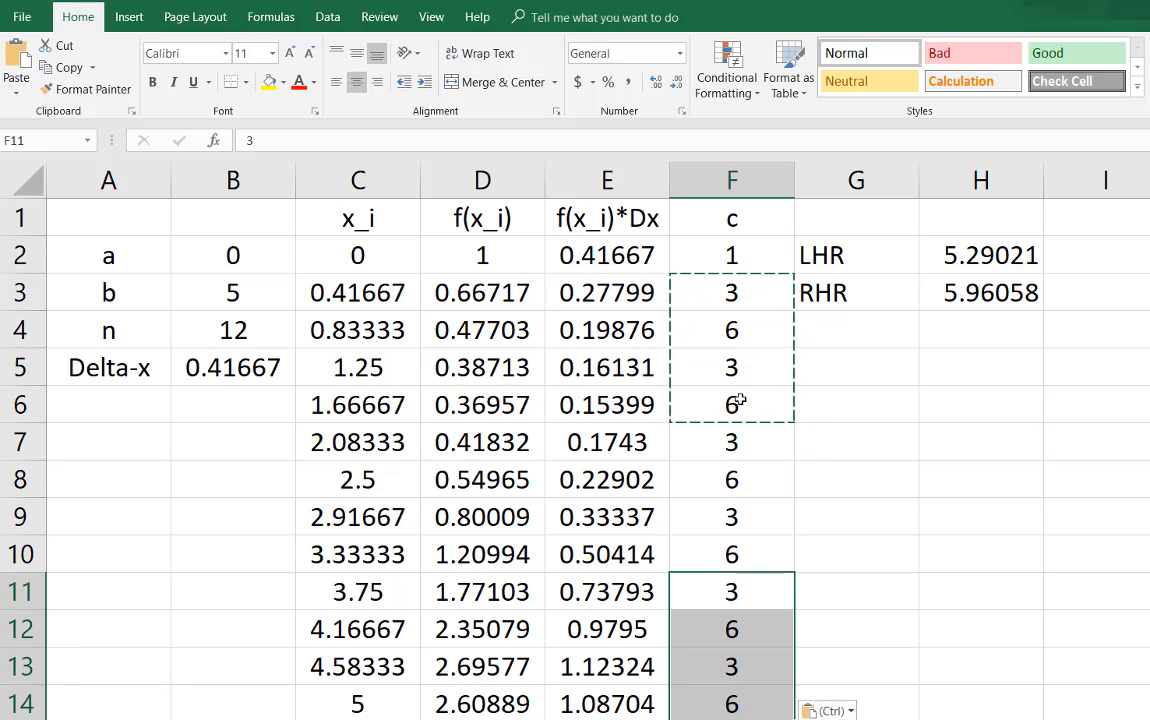
{"action": "key", "text": "Down"}
{"action": "key", "text": "Down"}
{"action": "key", "text": "Down"}
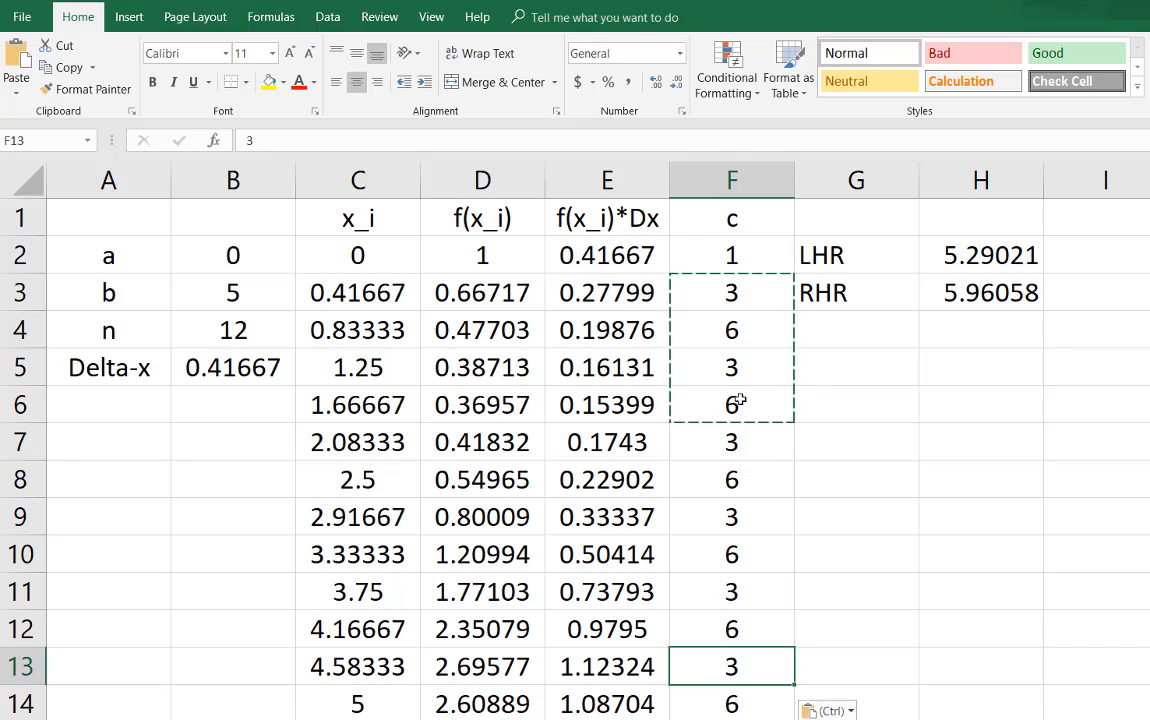
- Set the last coefficient in F14 to 1 and check the coefficient column against the rendered QuickLaTeX formula
{"action": "type", "text": "1"}
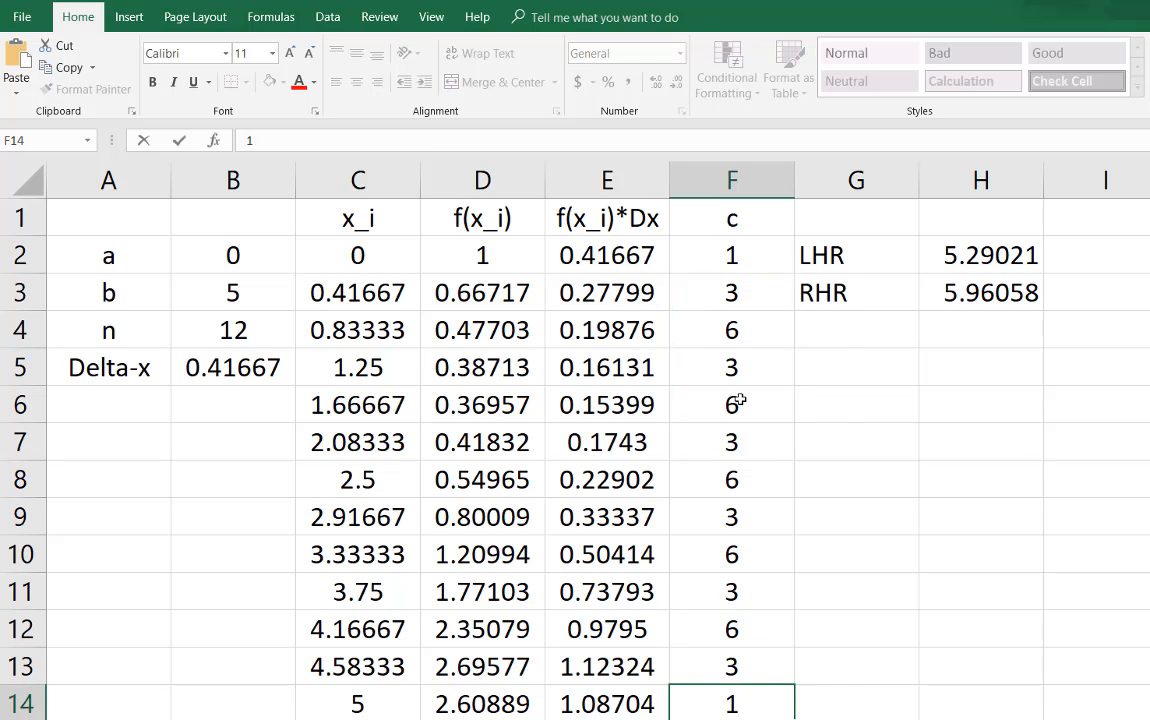
{"action": "key", "text": "Return"}
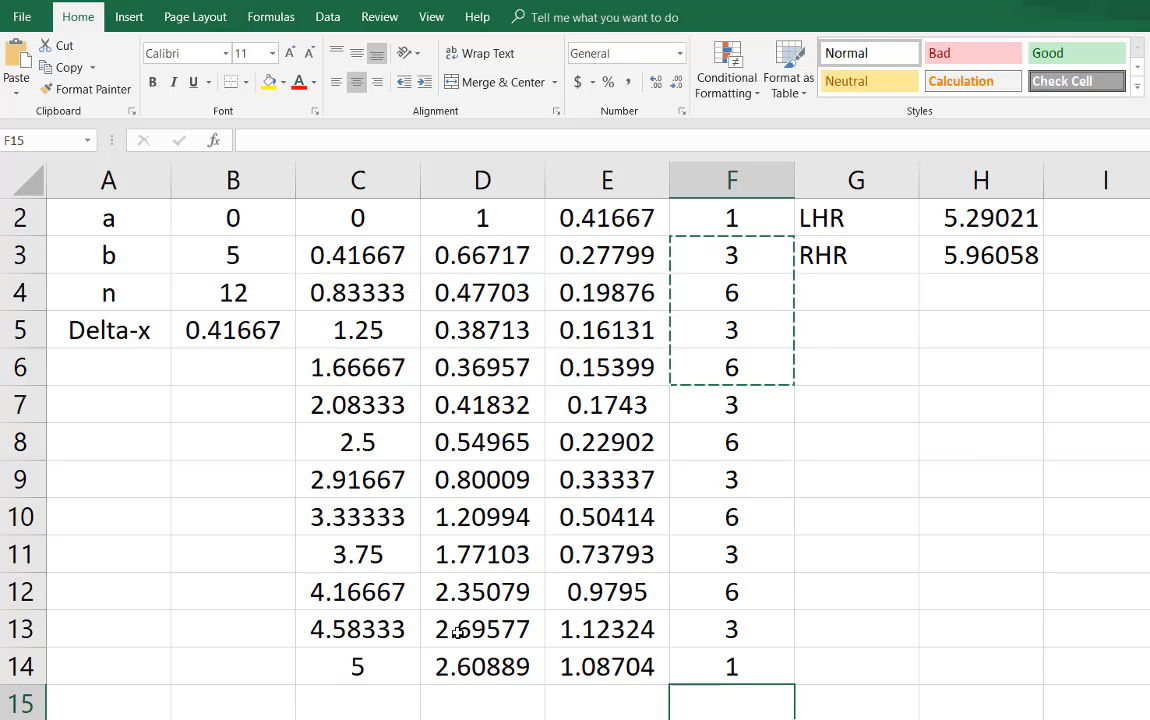
{"action": "left_click", "coordinate": [497, 719]}
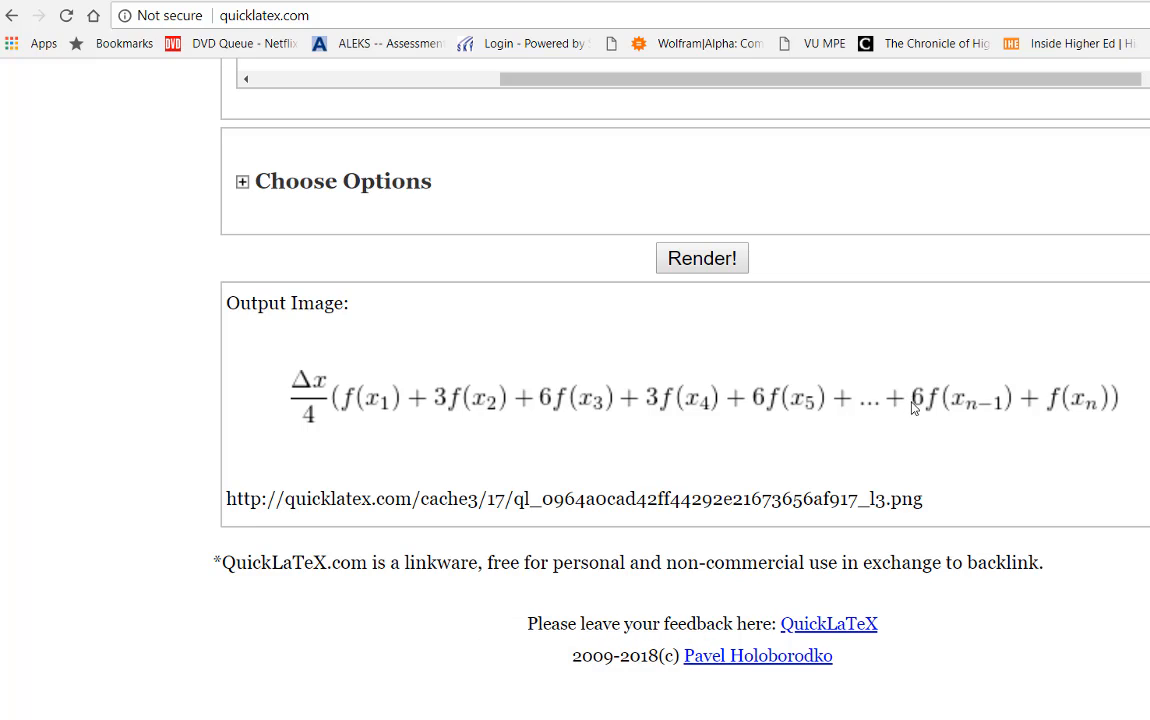
{"action": "left_click", "coordinate": [840, 718]}
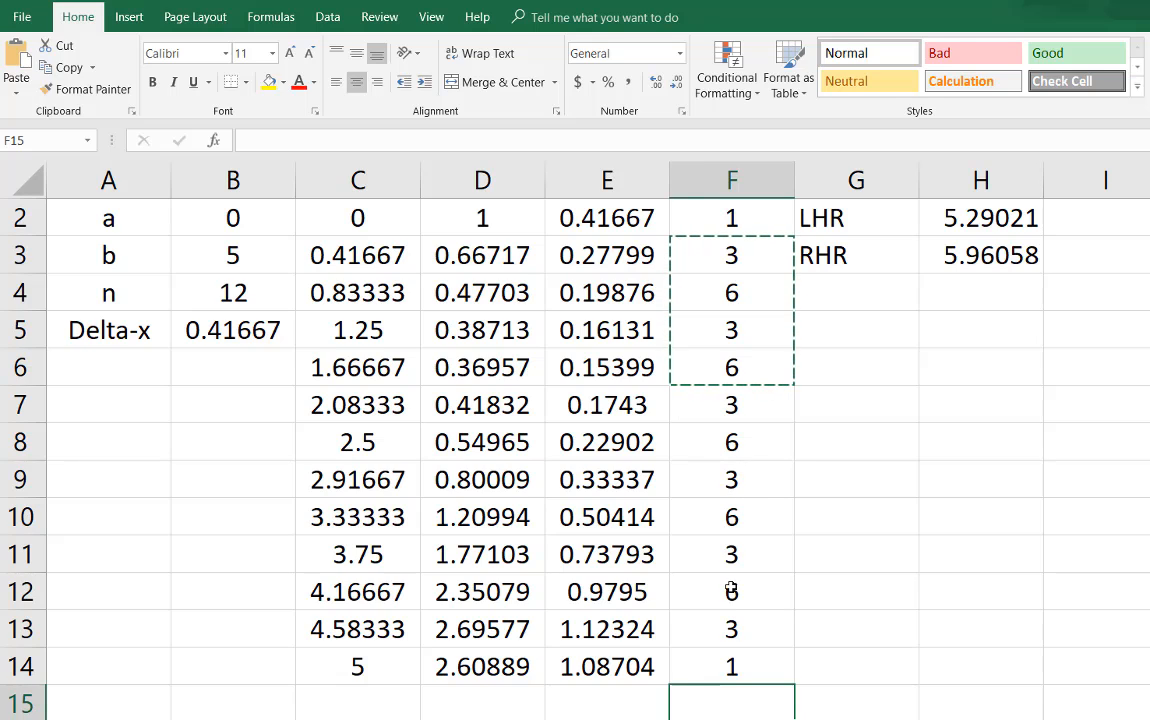
{"action": "left_click", "coordinate": [734, 666]}
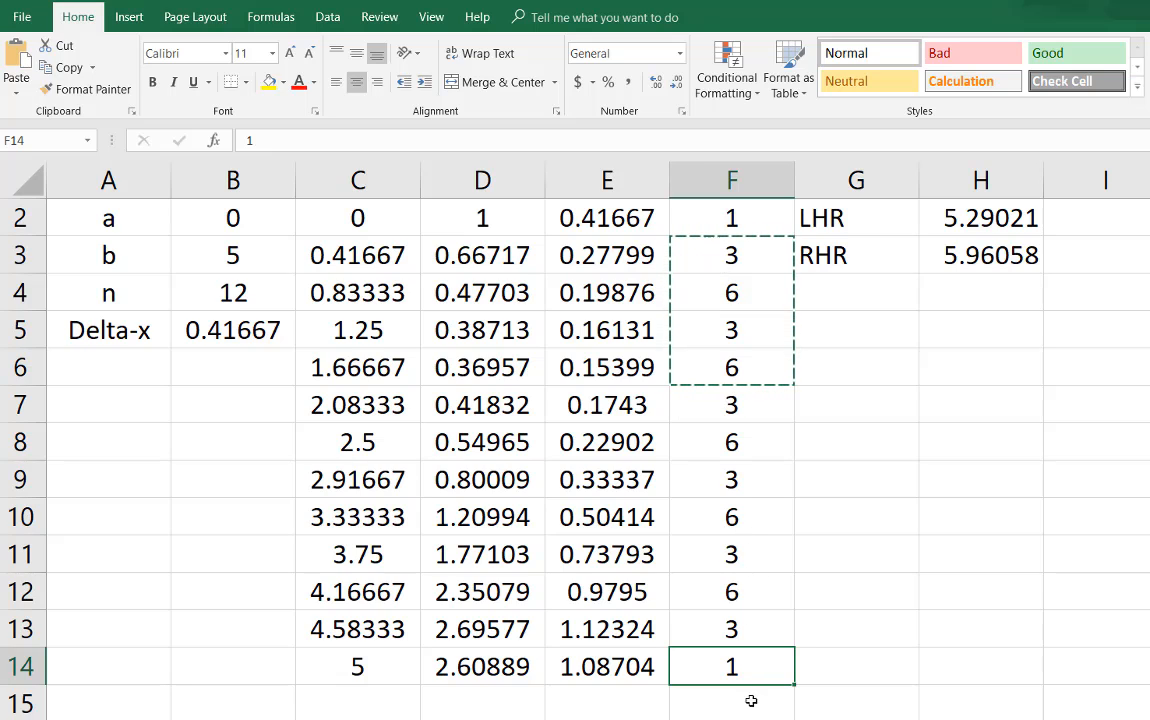
- Switch to QuickLaTeX, change the coefficient of f(x_{n-1}) to 3 in the LaTeX code, and render the formula again
{"action": "left_click", "coordinate": [640, 719]}
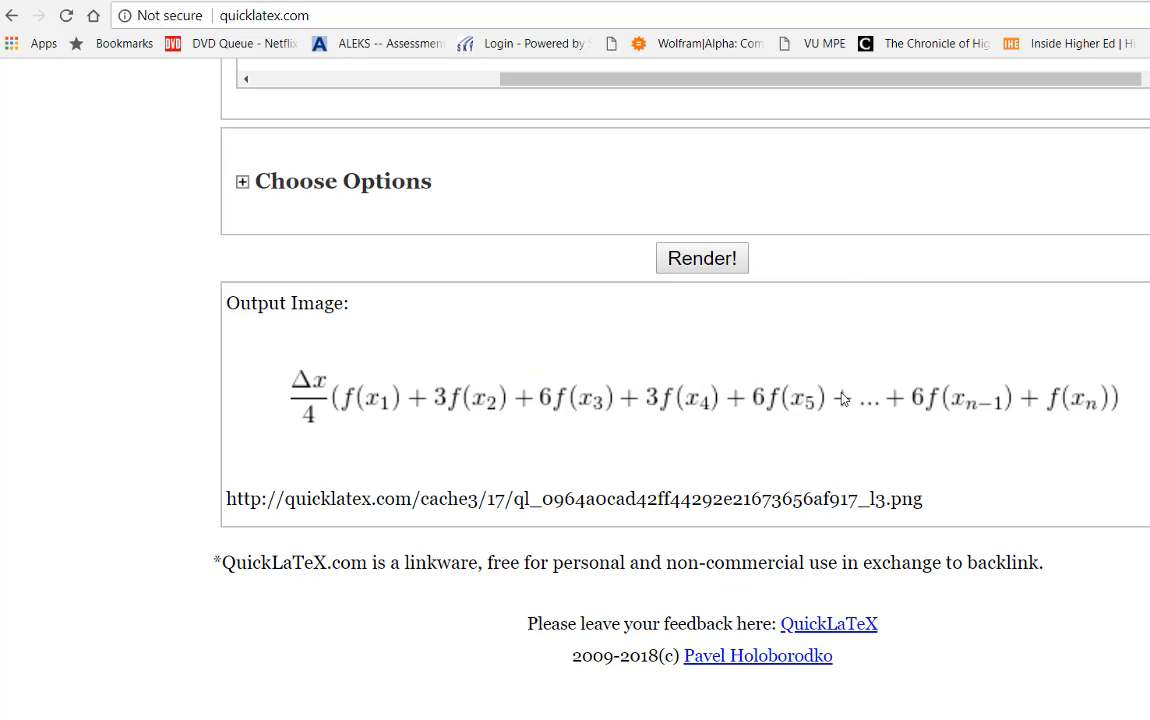
{"action": "scroll", "coordinate": [685, 400], "scroll_direction": "up", "scroll_amount": 4}
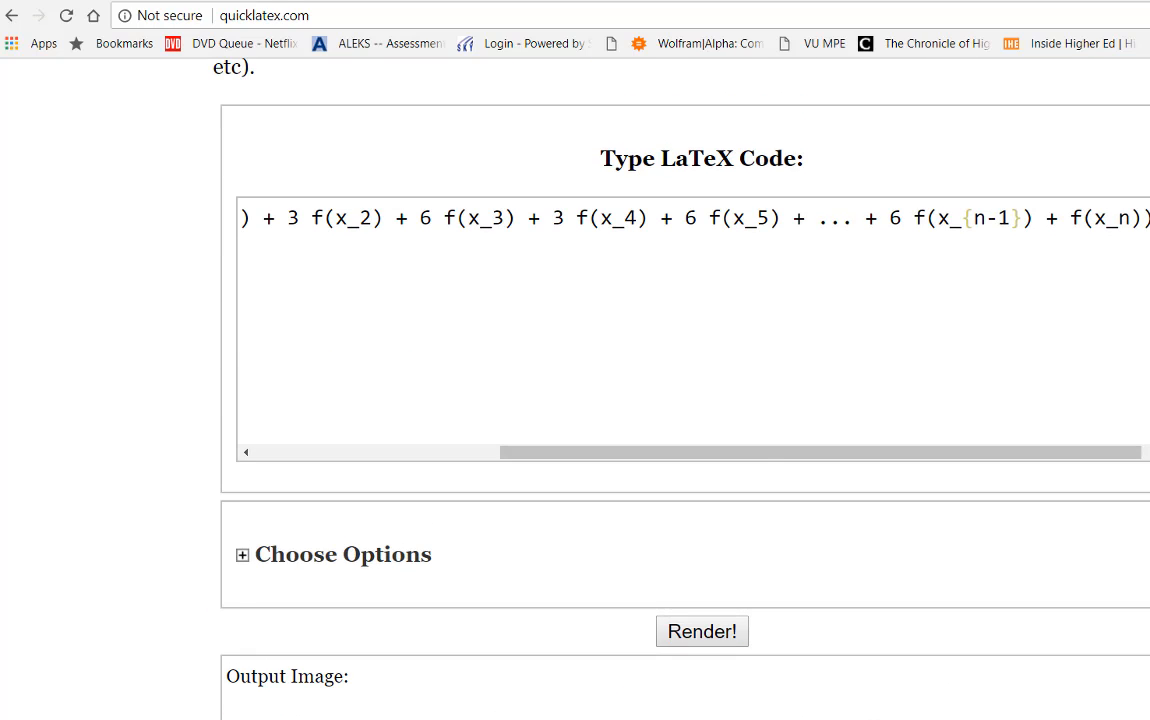
{"action": "key", "text": "BackSpace"}
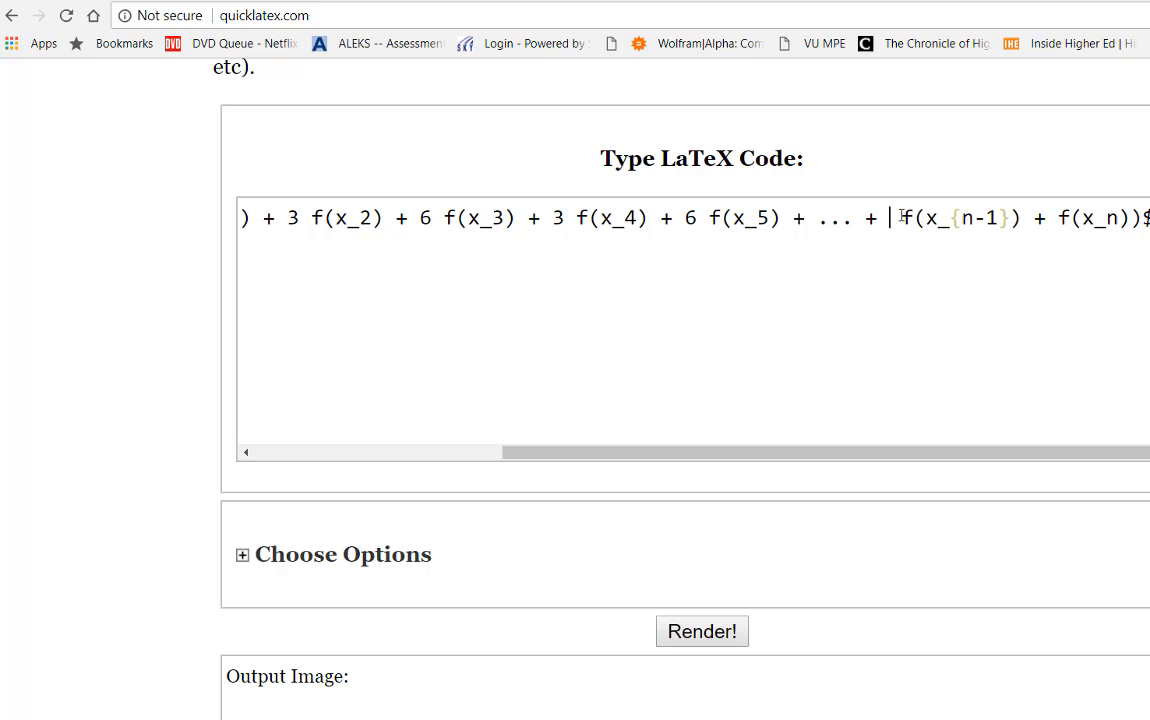
{"action": "type", "text": "3"}
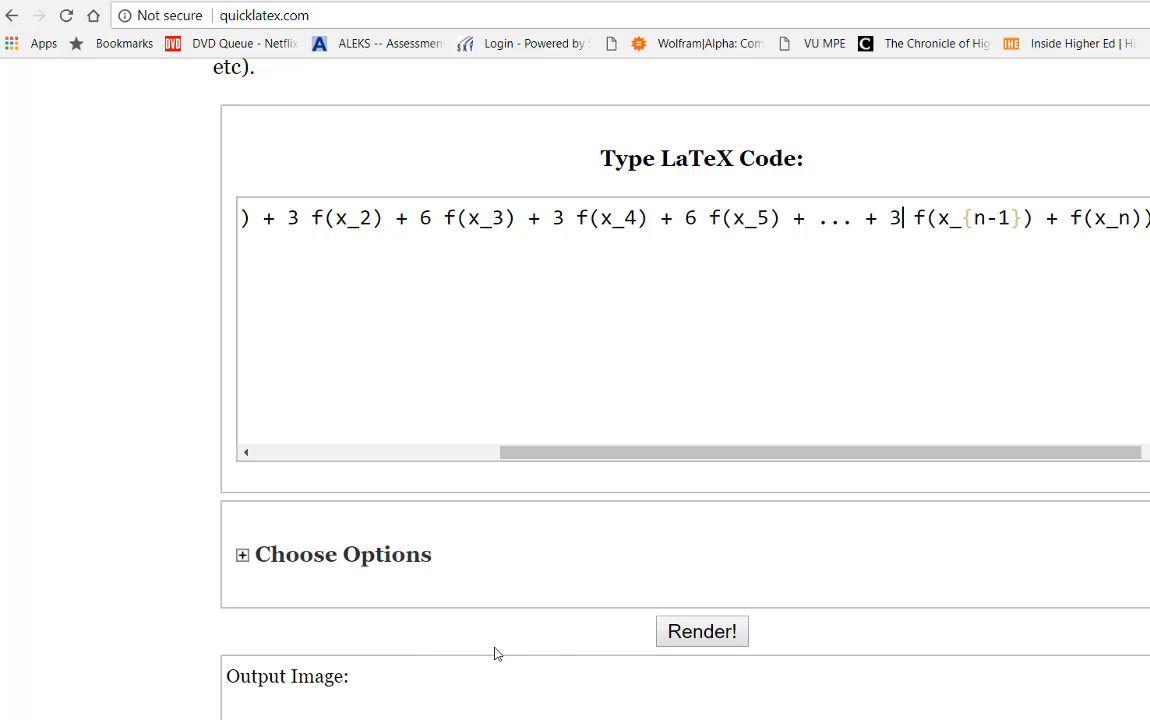
{"action": "left_click", "coordinate": [702, 631]}
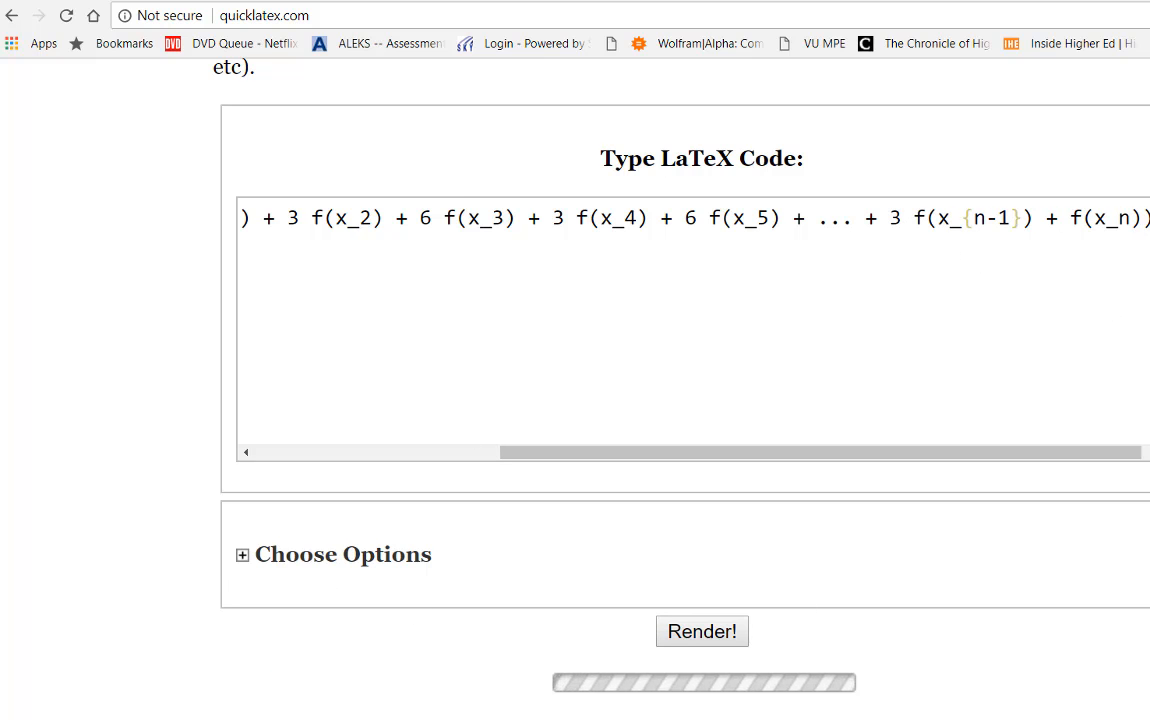
{"action": "scroll", "coordinate": [685, 400], "scroll_direction": "down", "scroll_amount": 2}
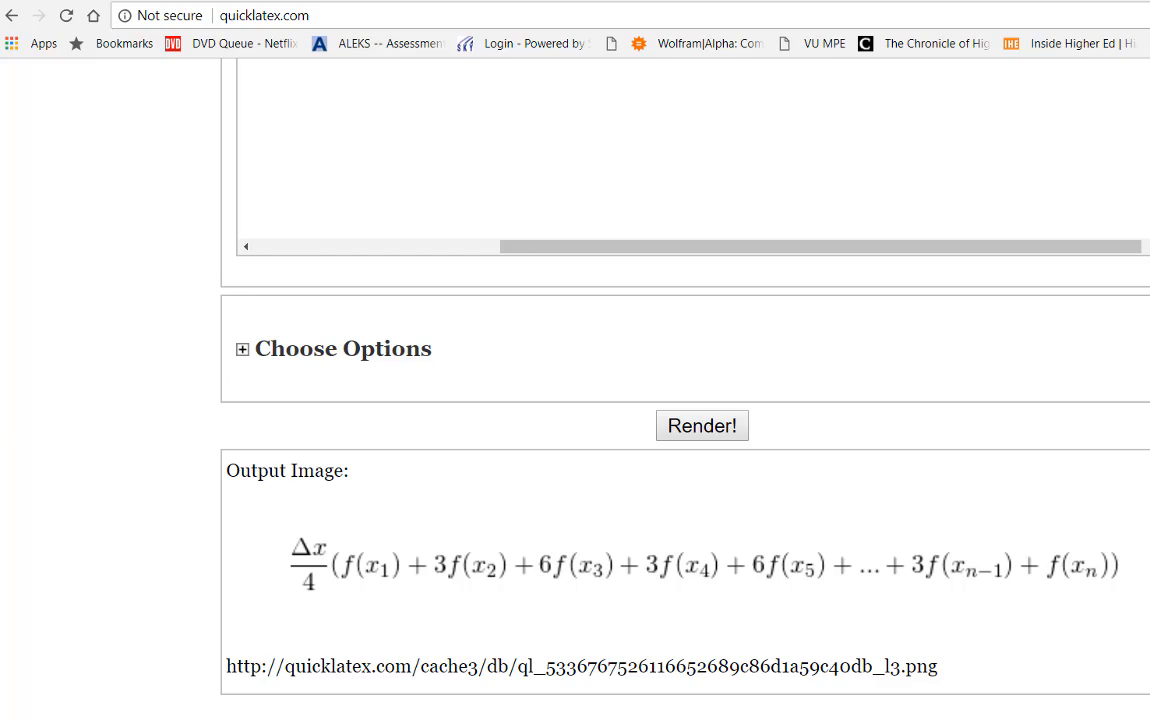
- Return to the num-int-example workbook in Excel and insert a blank column G between the coefficients and the LHR/RHR labels
{"action": "key", "text": "alt+Tab"}
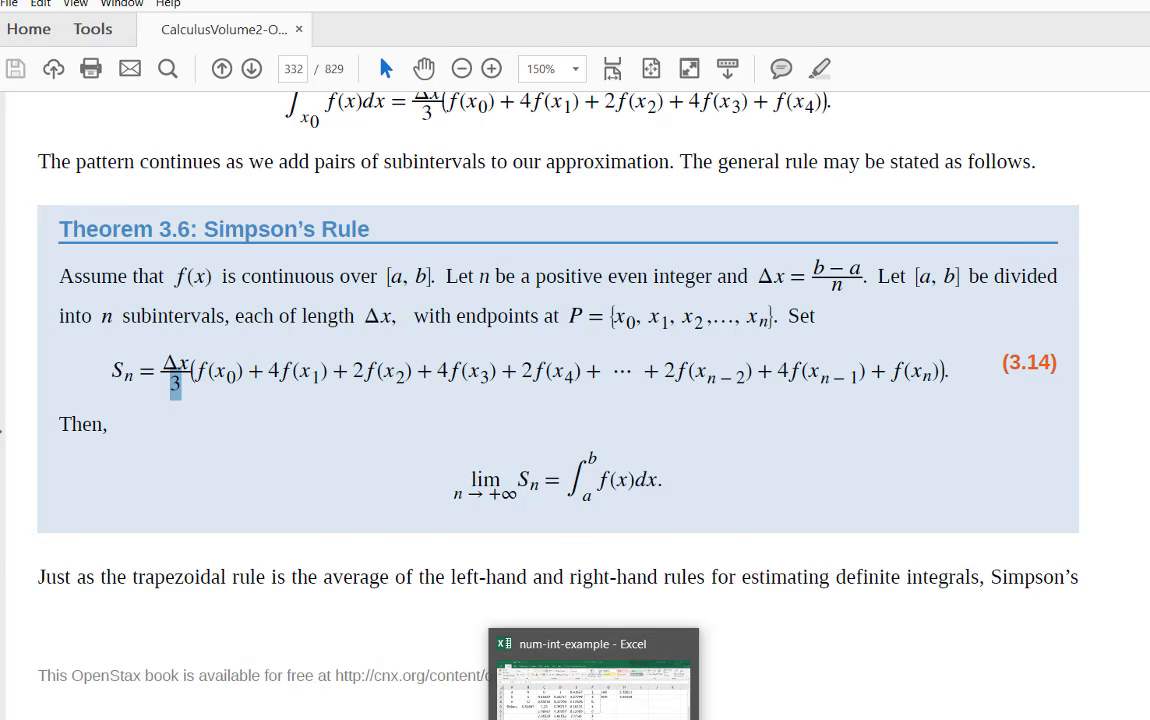
{"action": "left_click", "coordinate": [594, 717]}
{"action": "left_click", "coordinate": [693, 225]}
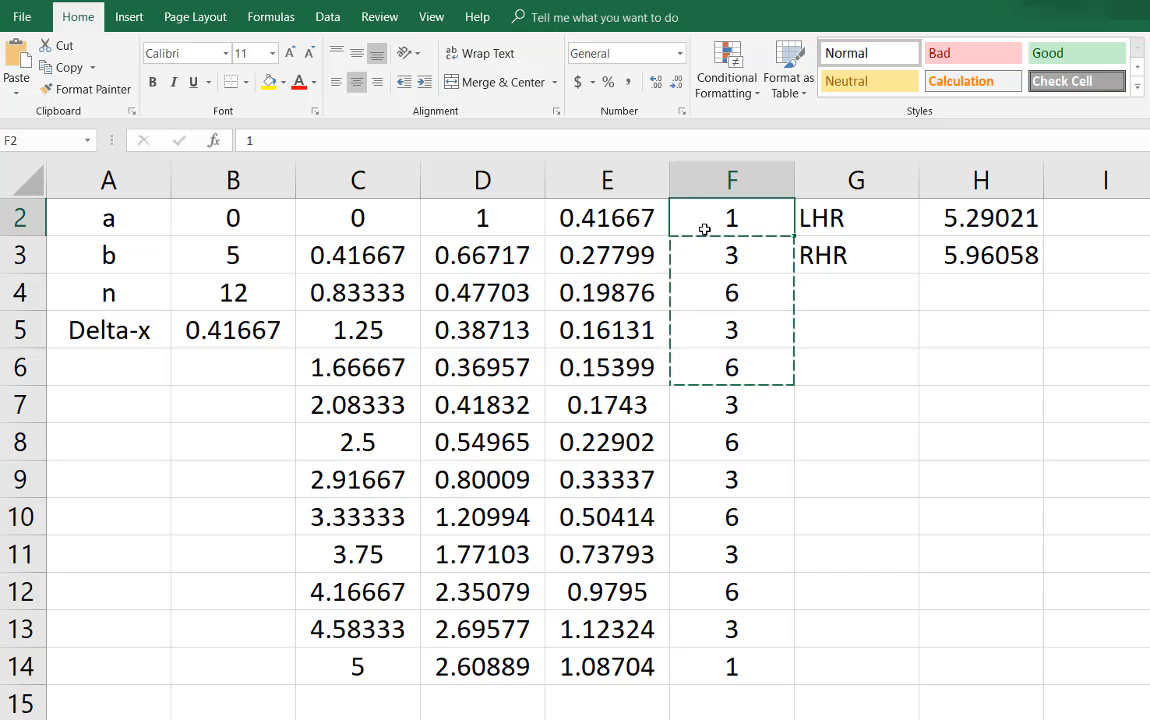
{"action": "left_click", "coordinate": [705, 257]}
{"action": "left_click", "coordinate": [692, 222]}
{"action": "left_click", "coordinate": [819, 181]}
{"action": "right_click", "coordinate": [819, 181]}
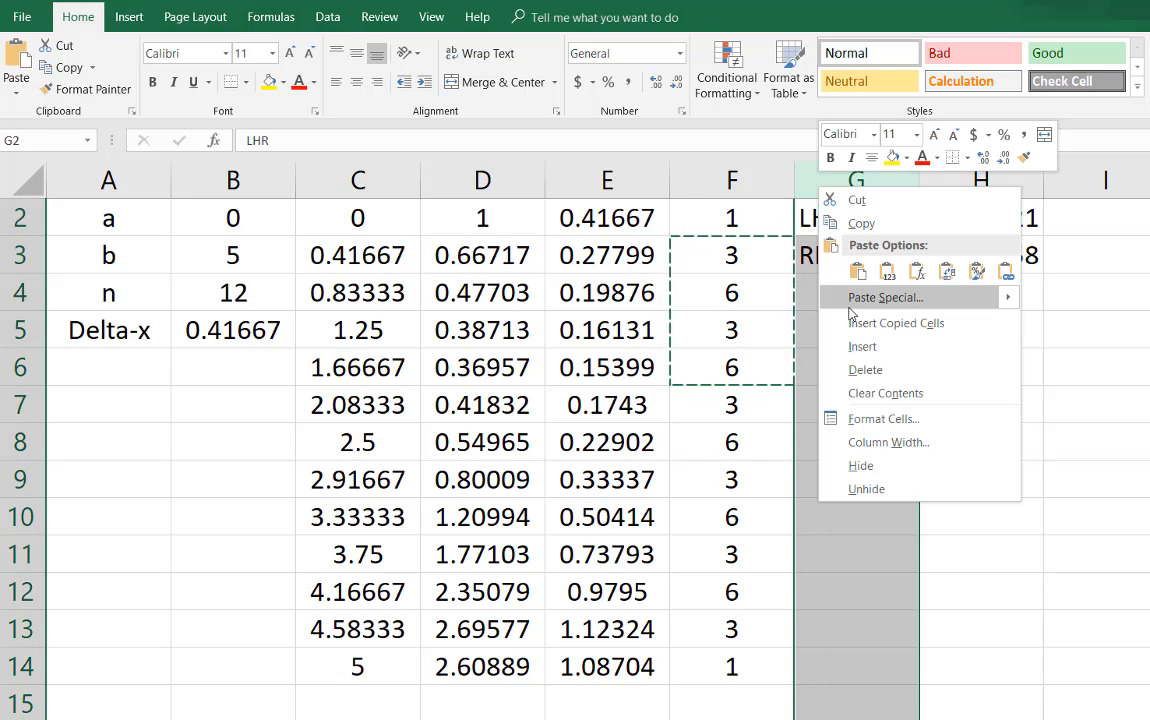
{"action": "left_click", "coordinate": [858, 347]}
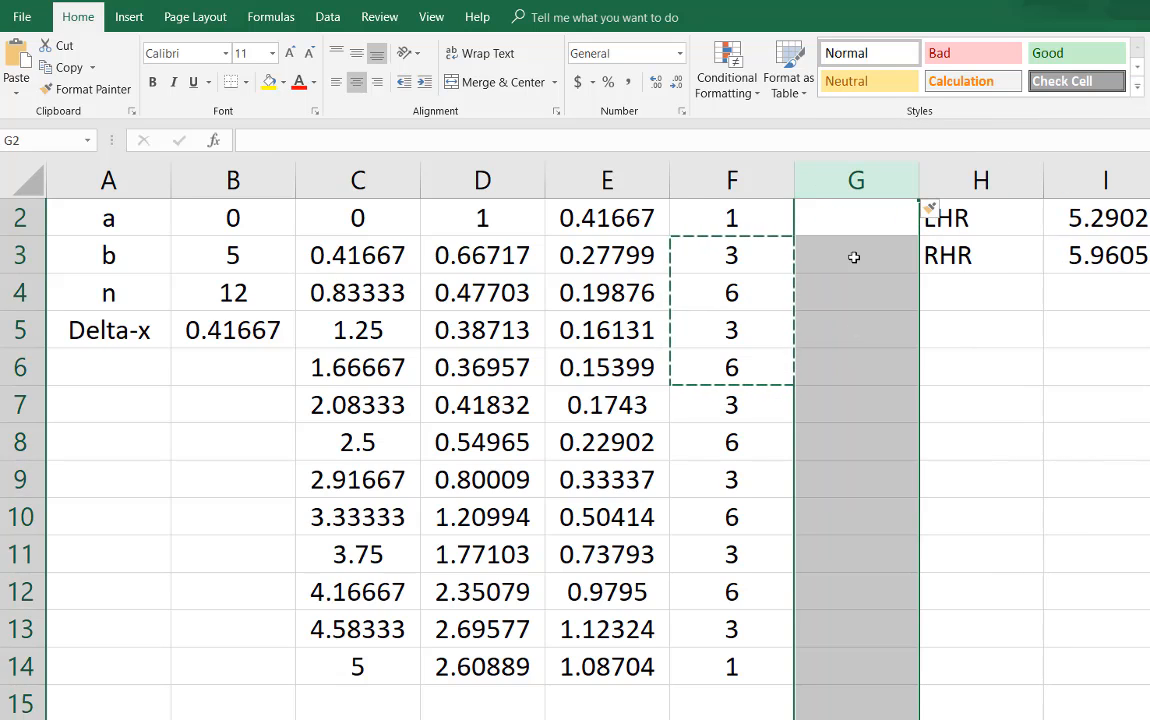
- Label the inserted column by entering terms in G1
{"action": "left_click", "coordinate": [852, 226]}
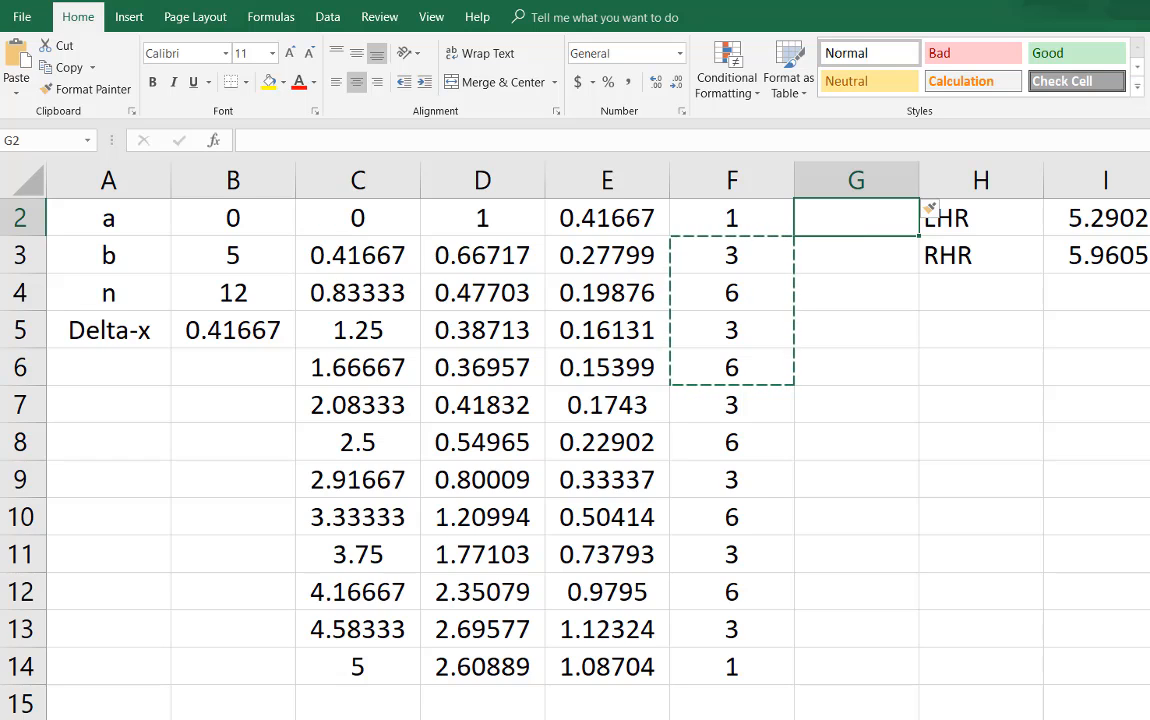
{"action": "scroll", "coordinate": [856, 400], "scroll_direction": "up", "scroll_amount": 1}
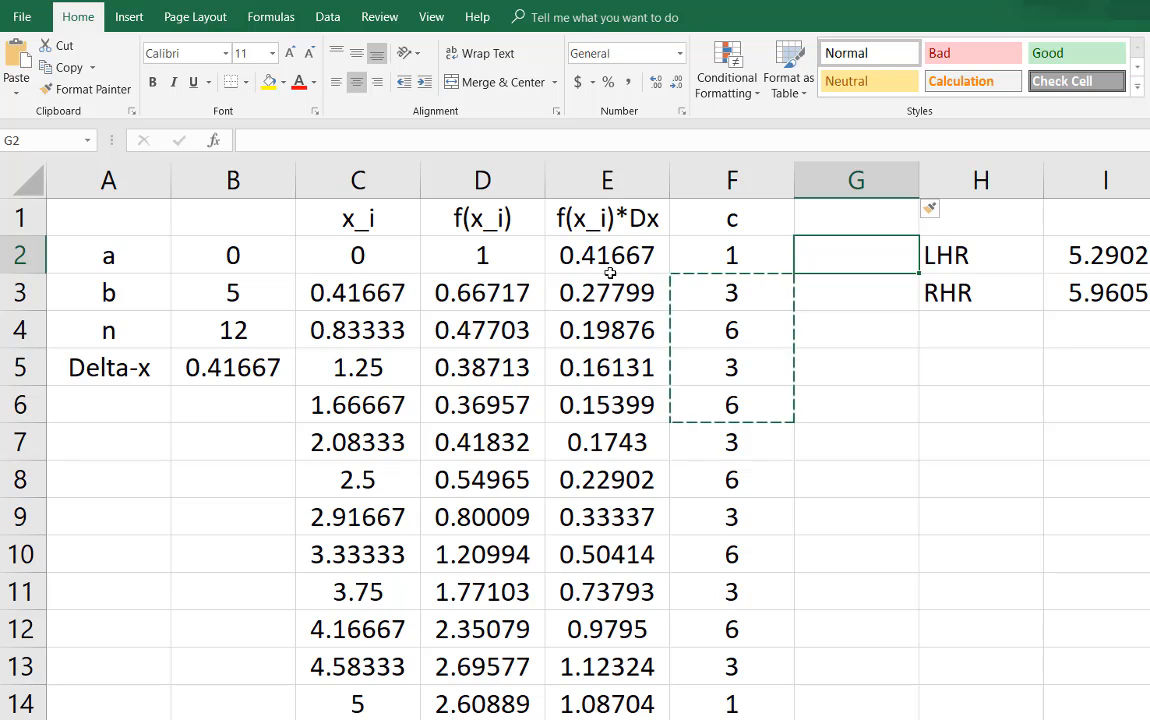
{"action": "left_click", "coordinate": [829, 222]}
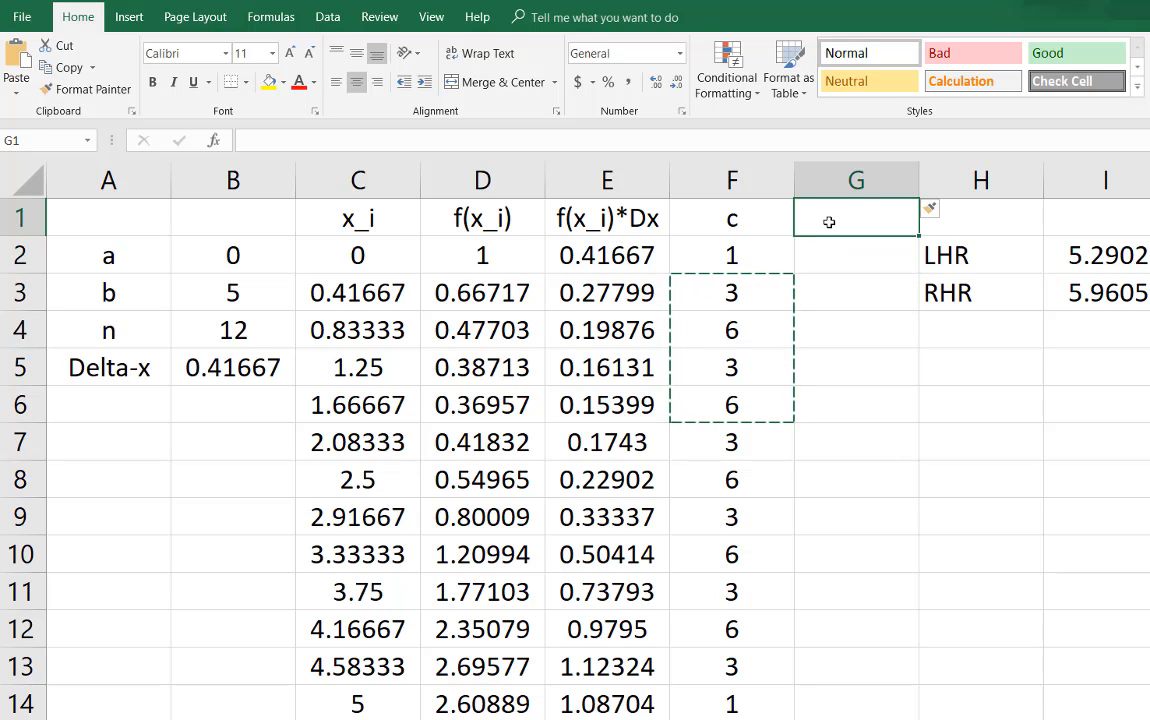
{"action": "type", "text": "terms"}
{"action": "key", "text": "Return"}
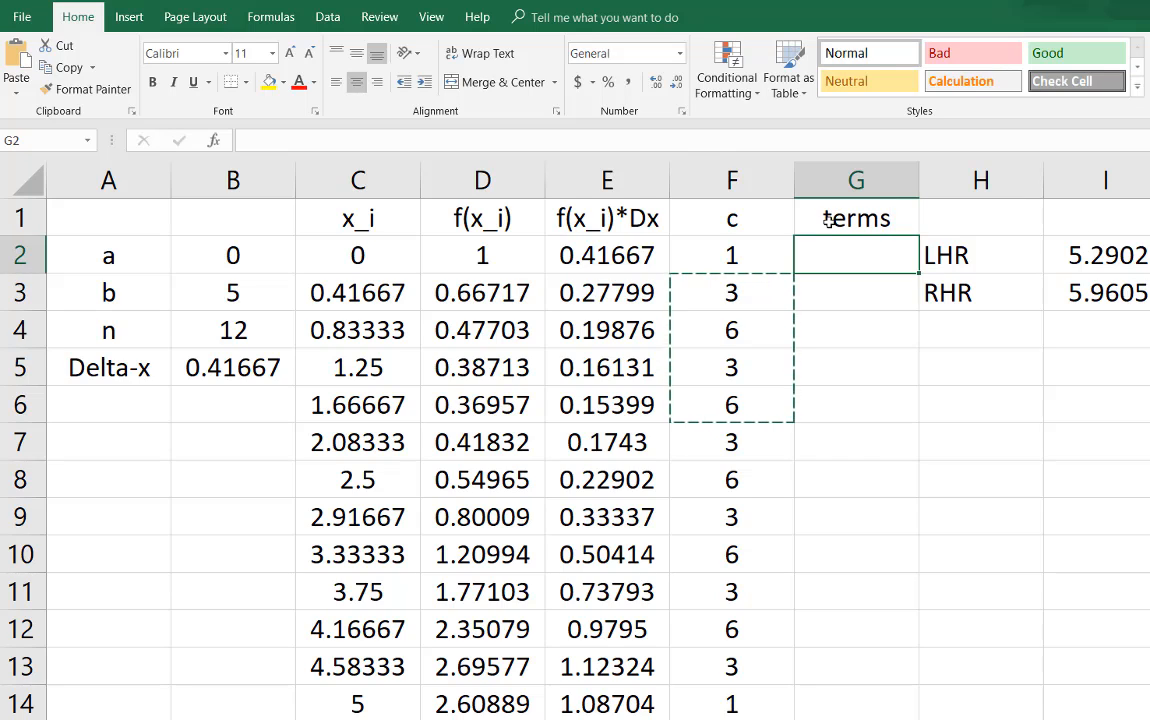
- Enter =F2*E2 in G2 and fill the formula down through G14
{"action": "type", "text": "="}
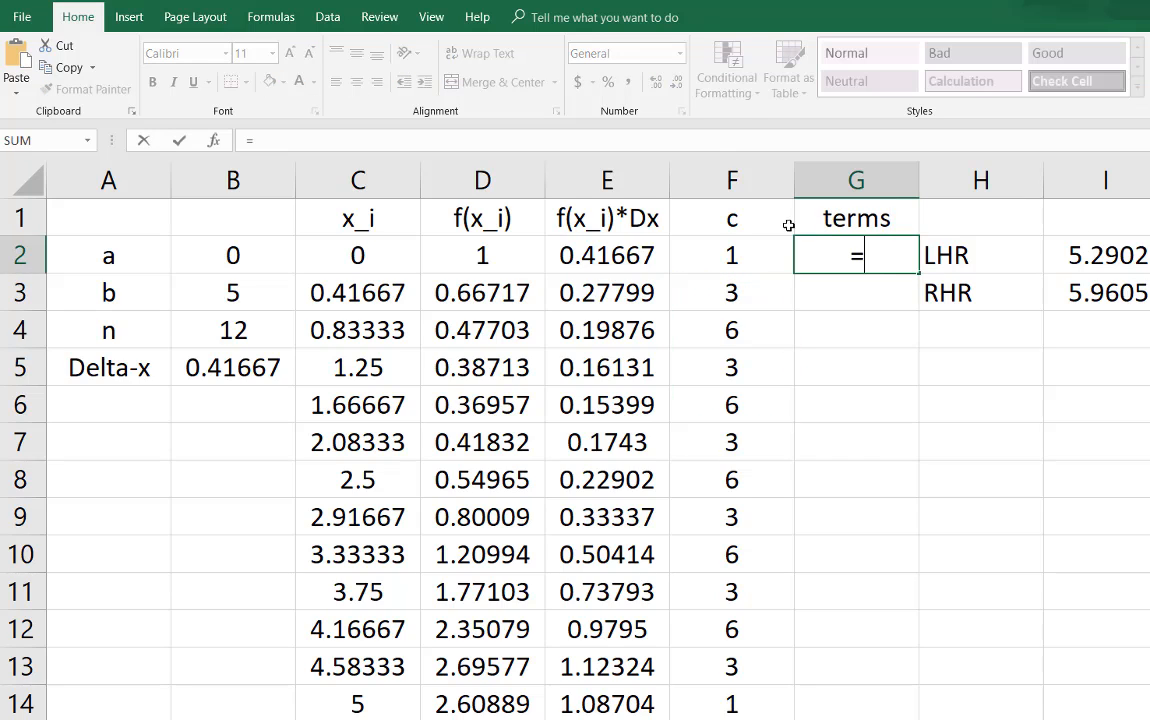
{"action": "left_click", "coordinate": [749, 254]}
{"action": "type", "text": "*"}
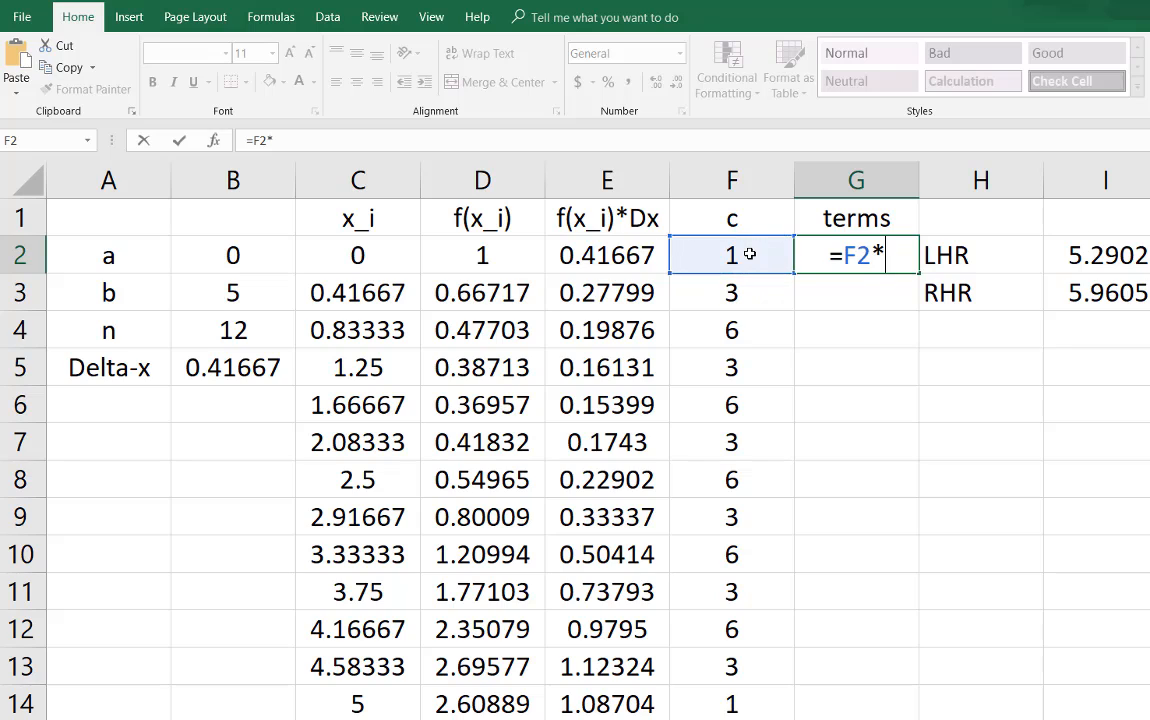
{"action": "left_click", "coordinate": [597, 258]}
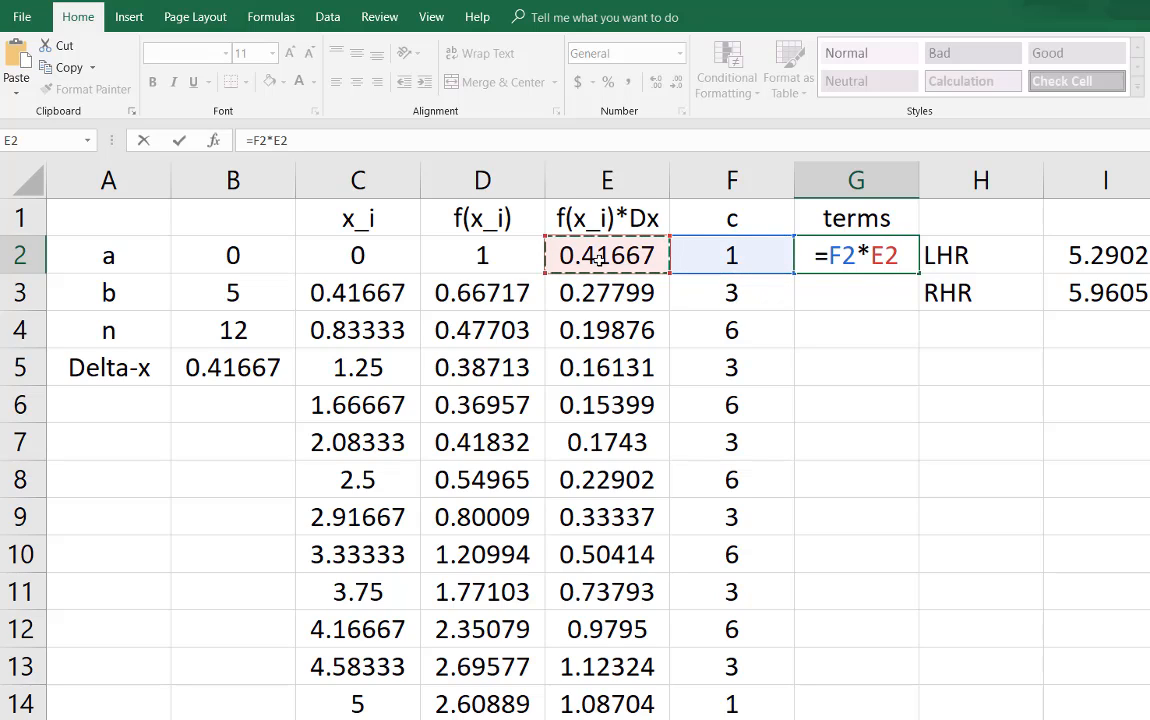
{"action": "key", "text": "Return"}
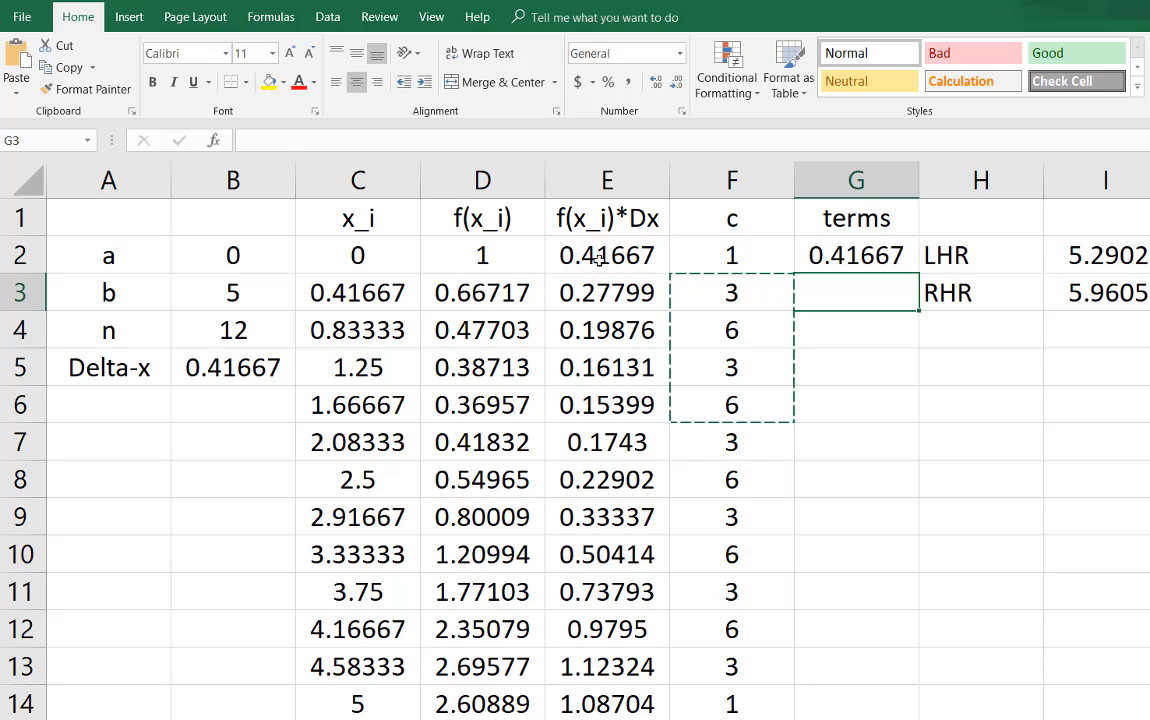
{"action": "left_click", "coordinate": [903, 254]}
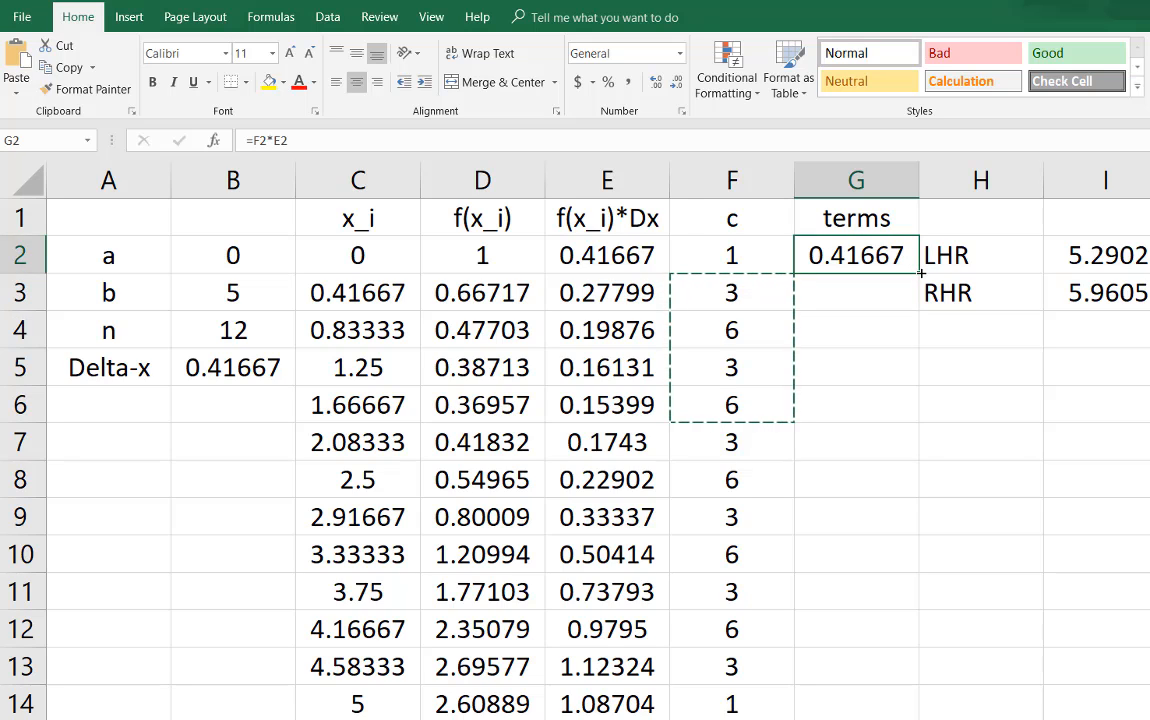
{"action": "left_click_drag", "start_coordinate": [903, 254], "coordinate": [942, 710]}
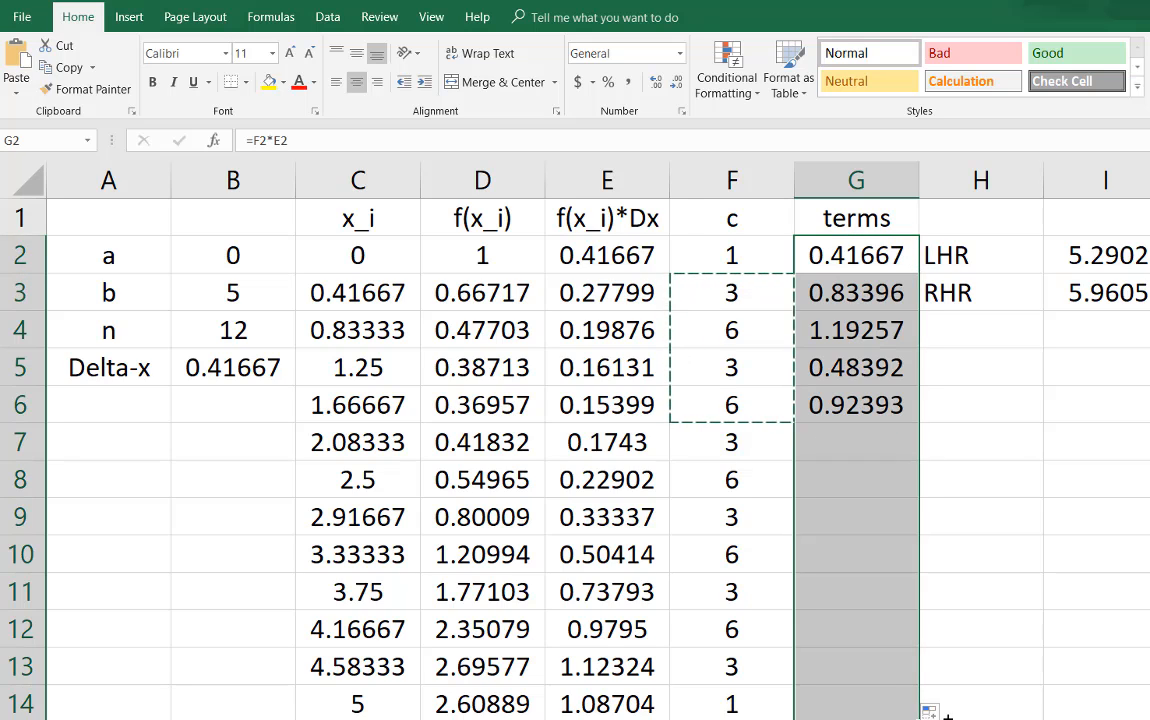
{"action": "left_click", "coordinate": [1131, 567]}
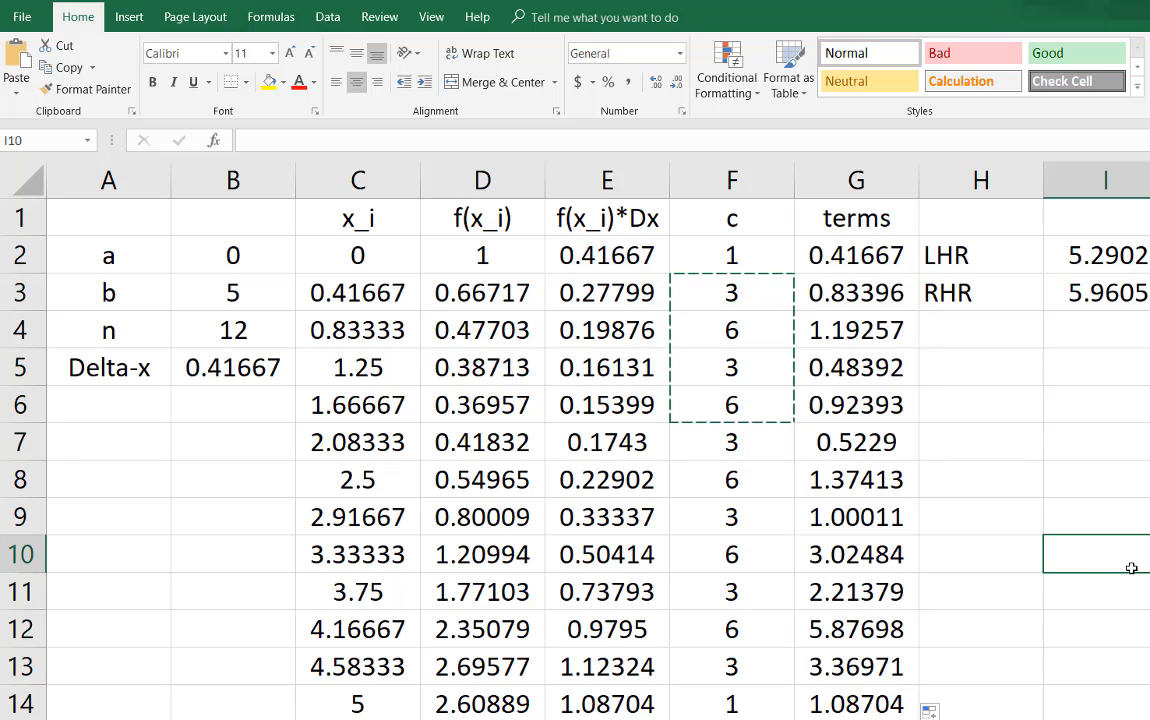
- Check which cells the term formula in G8 multiplies and compare its coefficient in F8 with the QuickLaTeX formula
{"action": "double_click", "coordinate": [880, 481]}
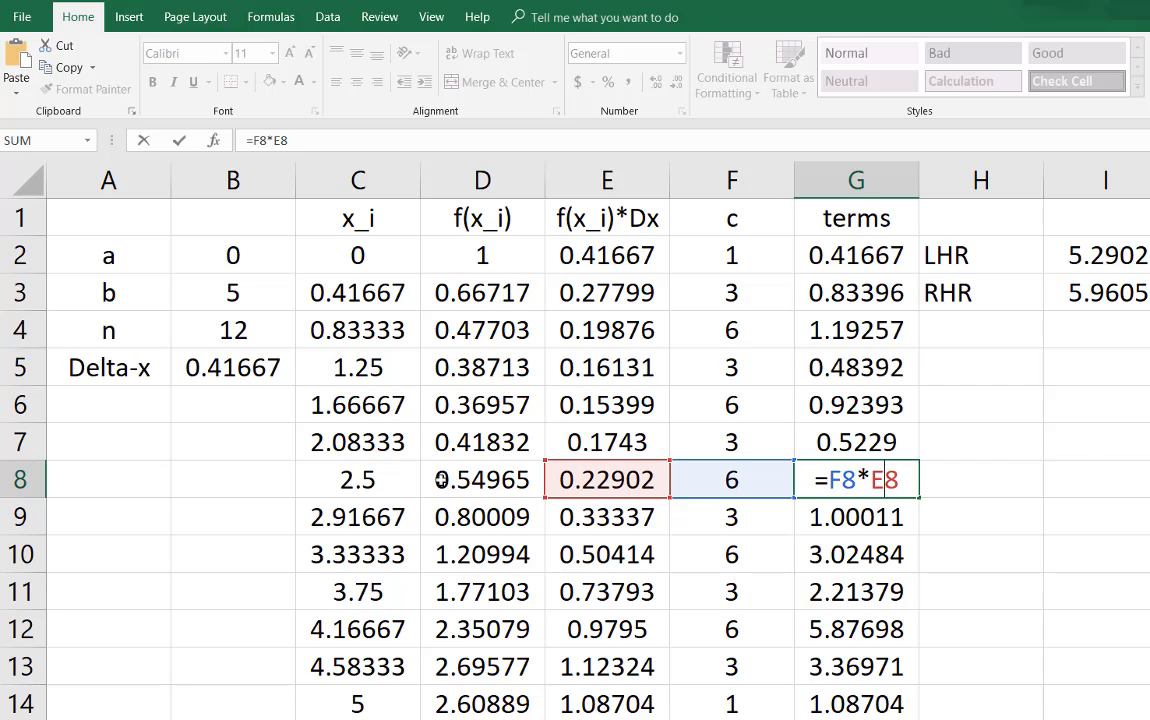
{"action": "left_click", "coordinate": [387, 480]}
{"action": "left_click", "coordinate": [745, 480]}
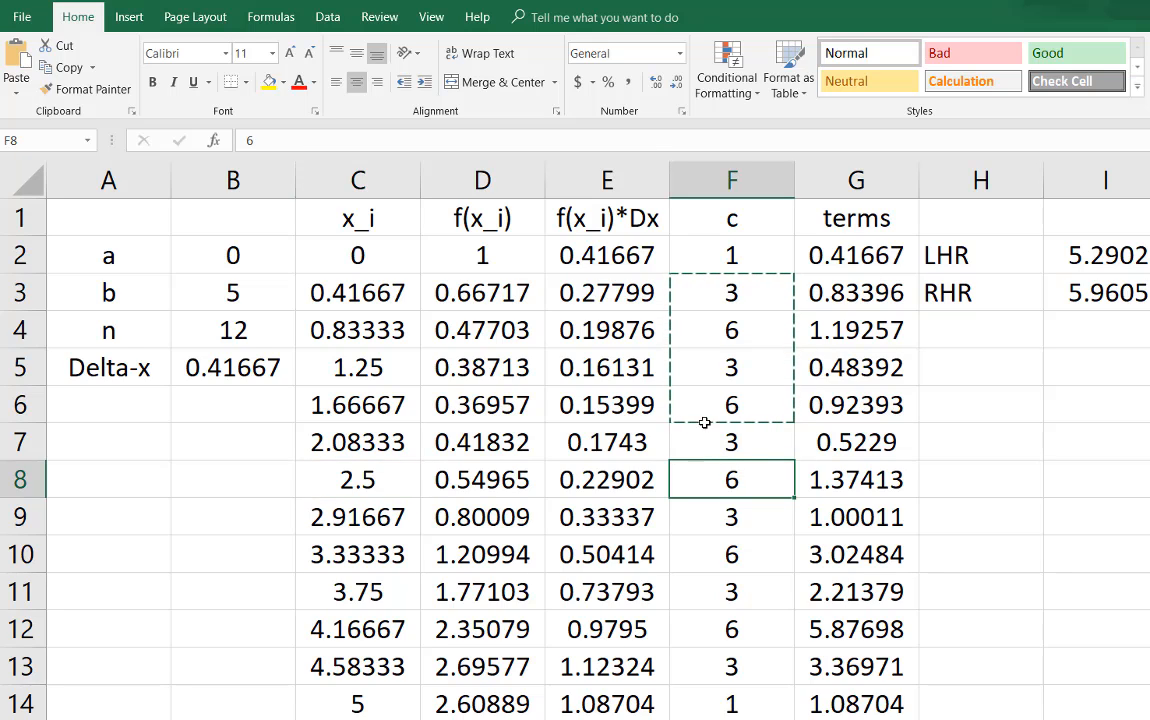
{"action": "key", "text": "alt+Tab"}
- Clear the LHR label and result in H2:I2 and replace the RHR label in H3 with Luther's
{"action": "left_click", "coordinate": [1003, 268]}
{"action": "left_click_drag", "start_coordinate": [1004, 257], "coordinate": [1086, 259]}
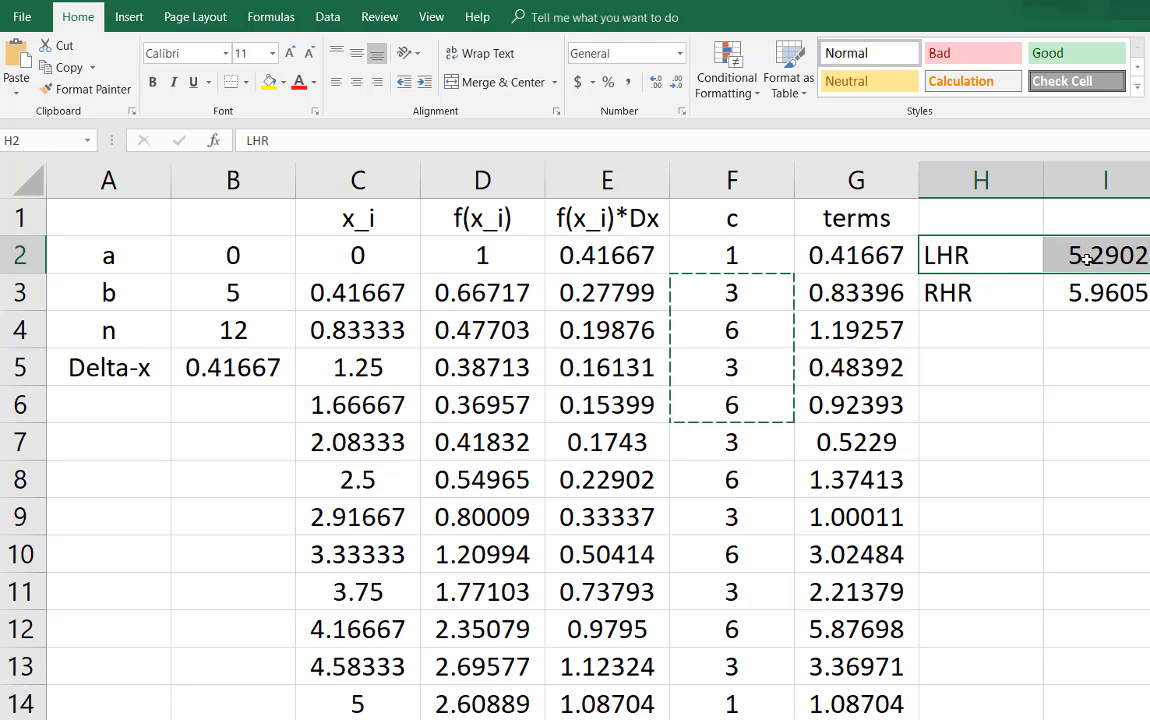
{"action": "key", "text": "Delete"}
{"action": "left_click", "coordinate": [1017, 290]}
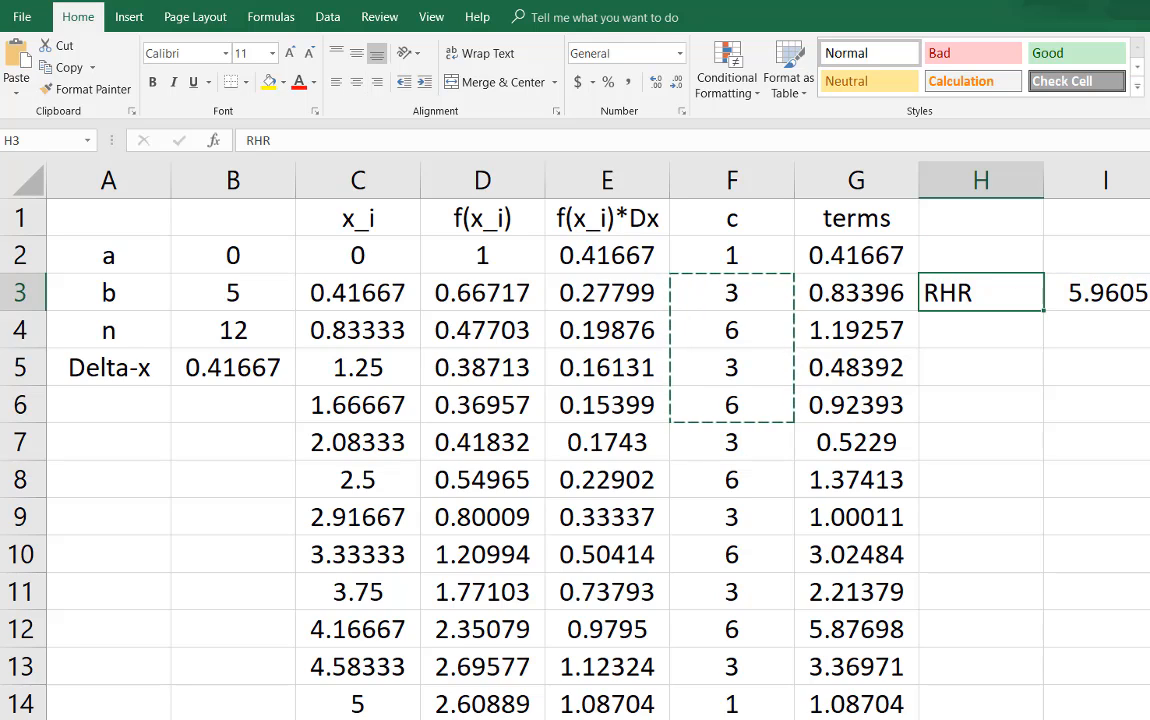
{"action": "type", "text": "Luther's"}
{"action": "key", "text": "Tab"}
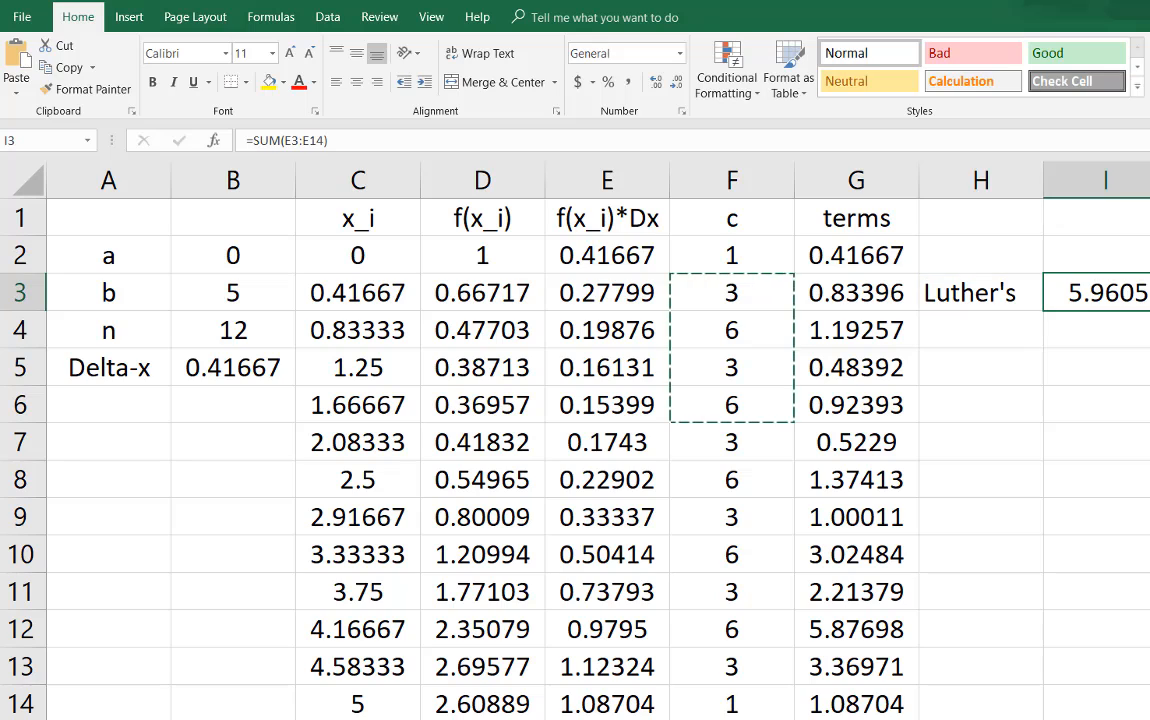
- Change the Luther's formula in I3 to sum the terms column with =SUM(G2:G14)
{"action": "double_click", "coordinate": [1109, 291]}
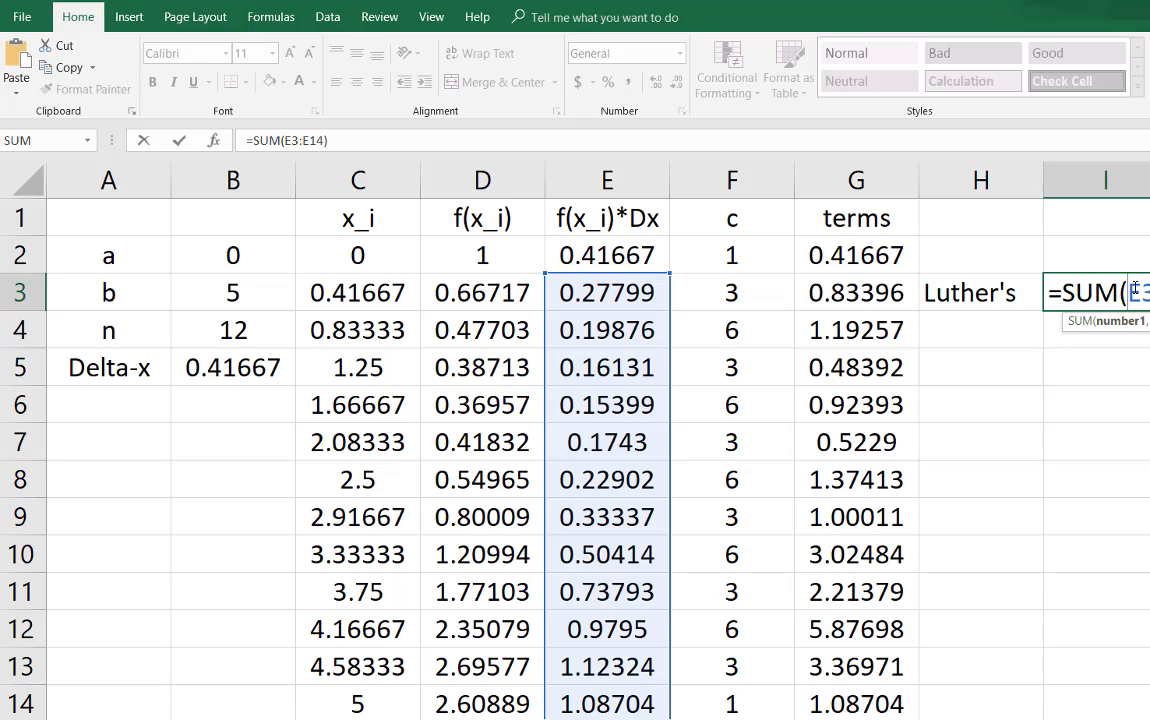
{"action": "left_click_drag", "start_coordinate": [1128, 293], "coordinate": [1149, 293]}
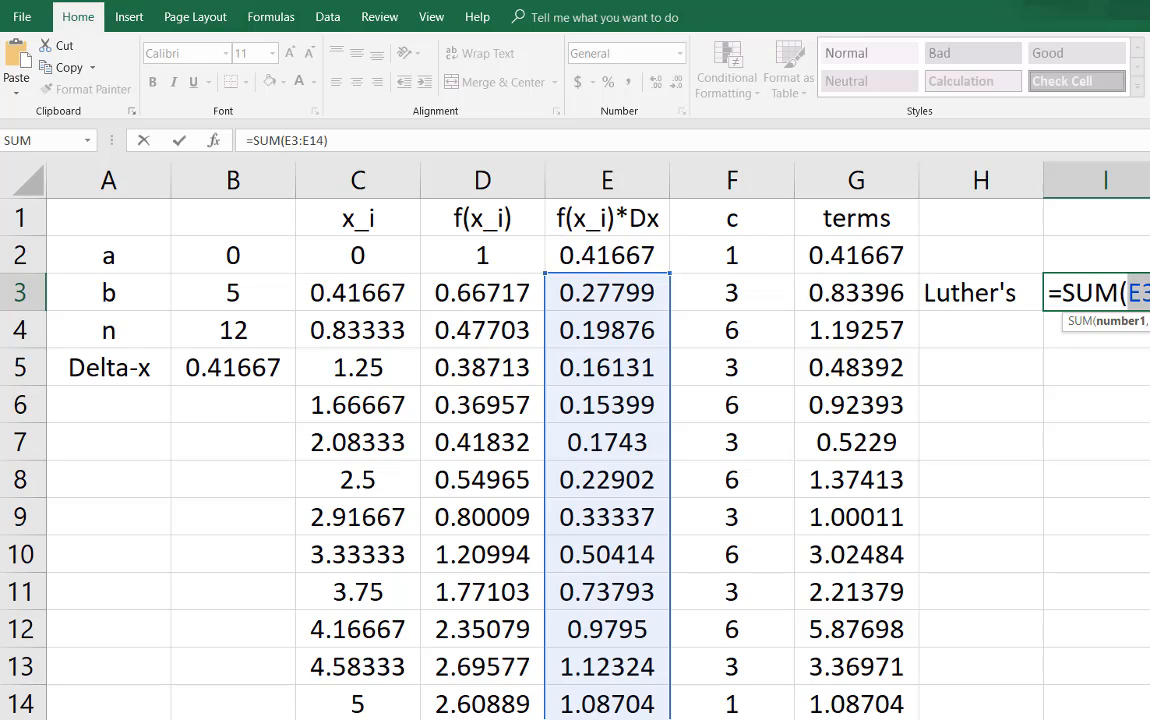
{"action": "key", "text": "BackSpace"}
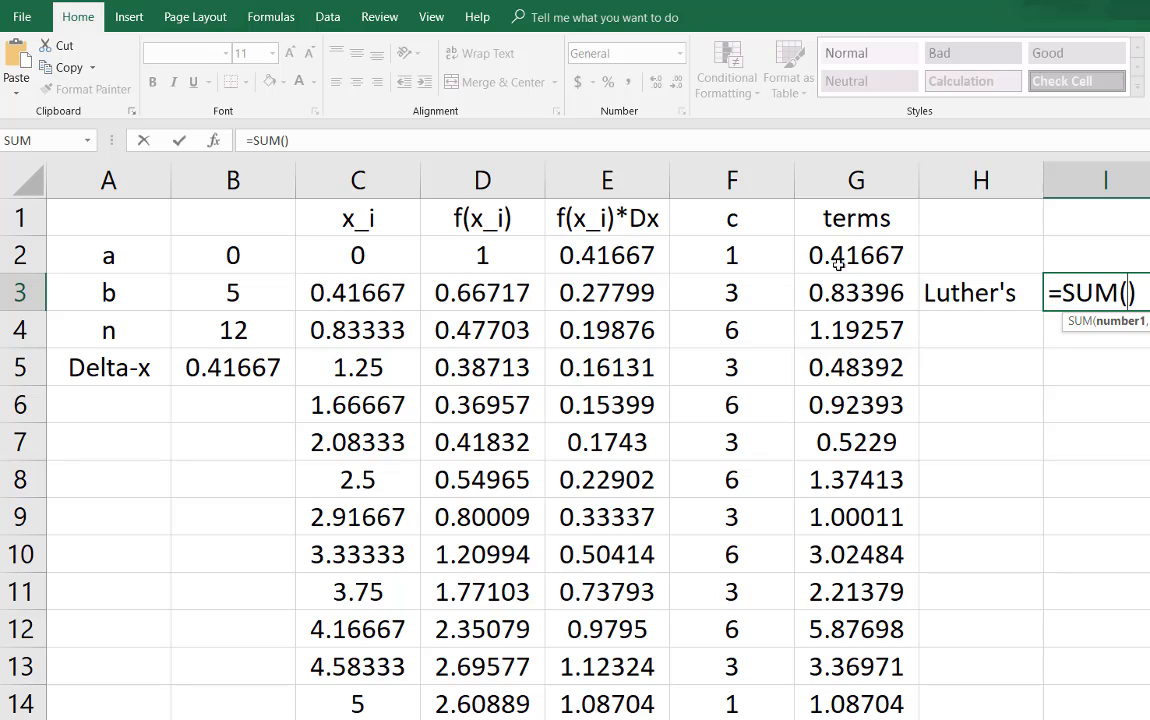
{"action": "left_click_drag", "start_coordinate": [830, 252], "coordinate": [847, 690]}
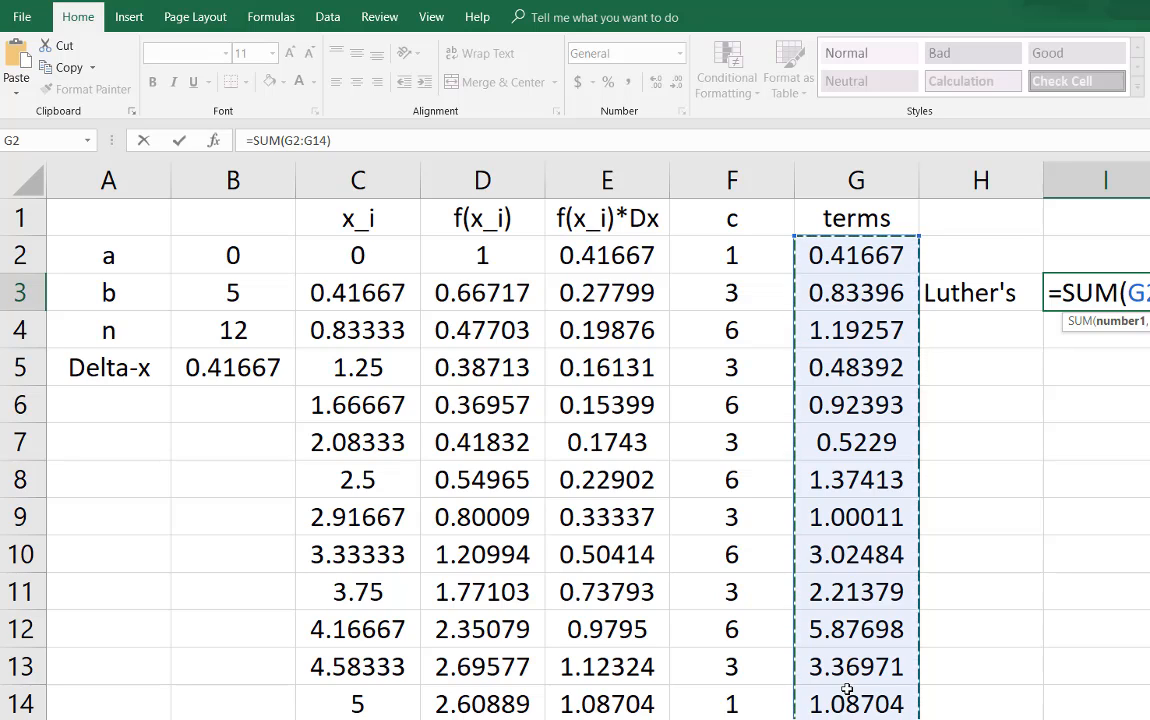
{"action": "key", "text": "Return"}
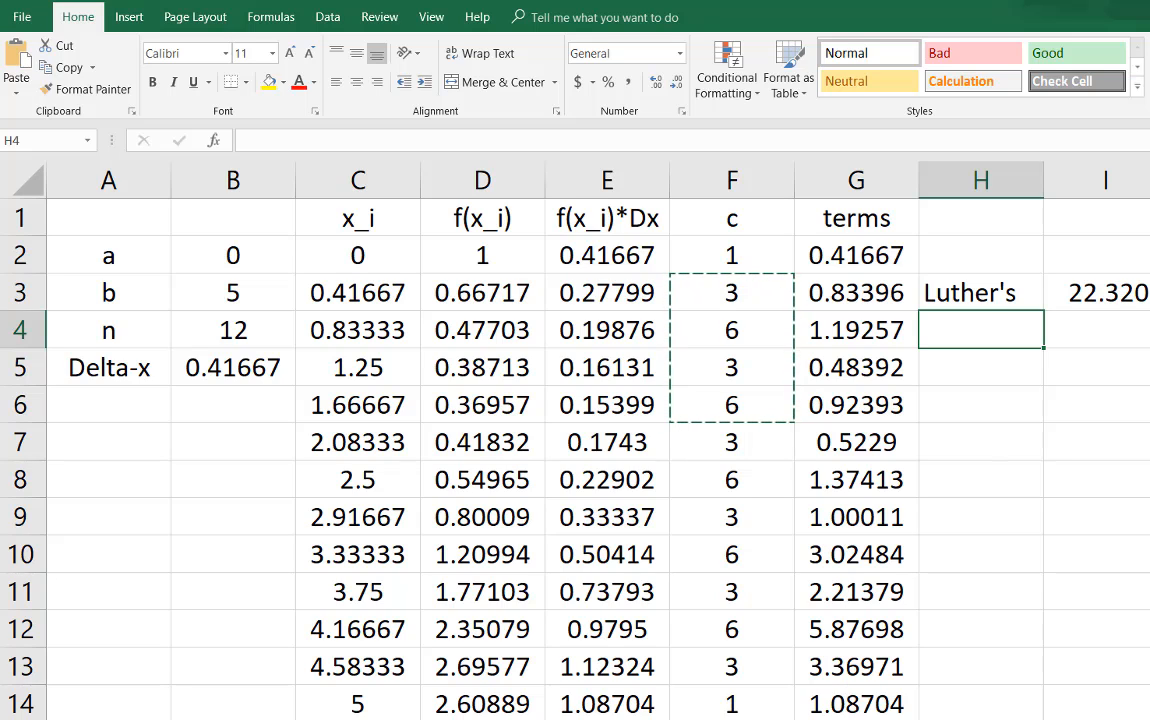
- Check the divisor in the rendered QuickLaTeX formula and divide the sum in I3 by 4, giving =SUM(G2:G14)/4
{"action": "key", "text": "alt+Tab"}
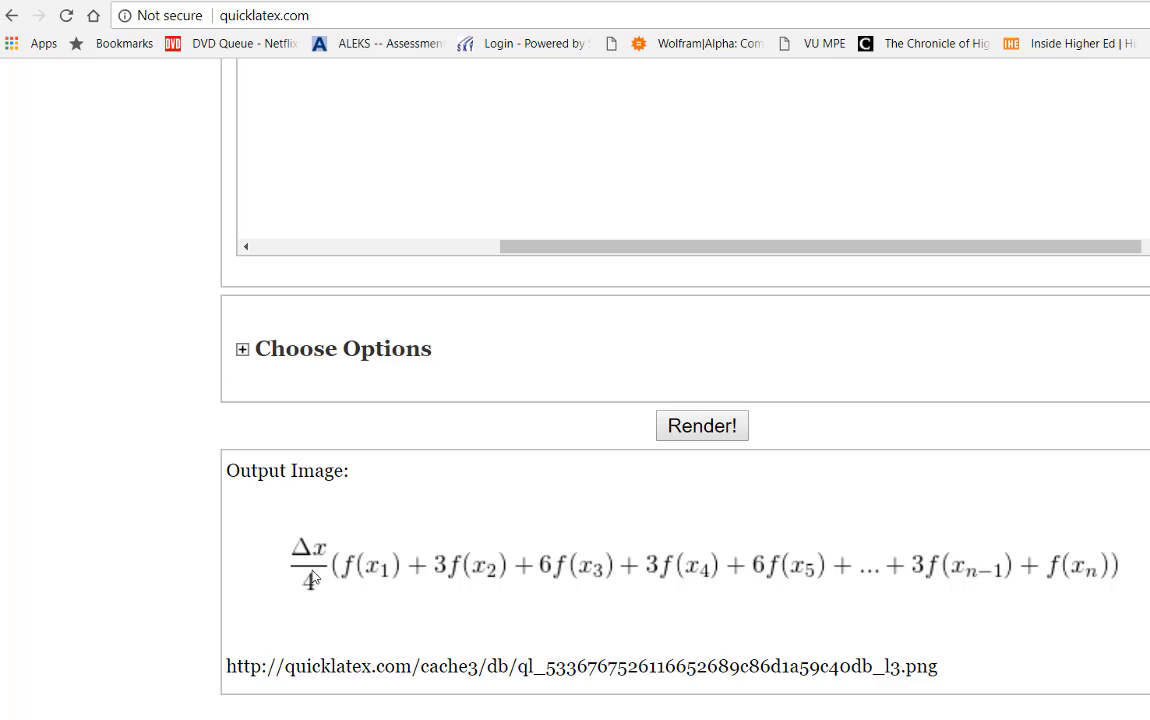
{"action": "key", "text": "alt+Tab"}
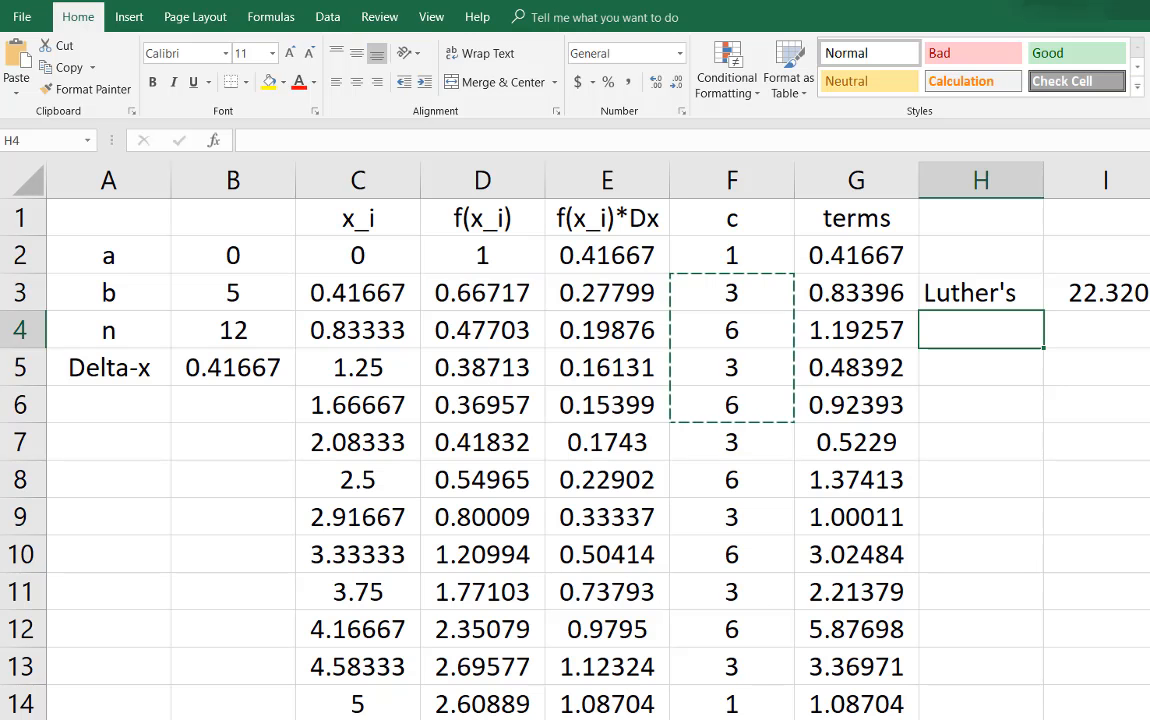
{"action": "left_click", "coordinate": [1124, 293]}
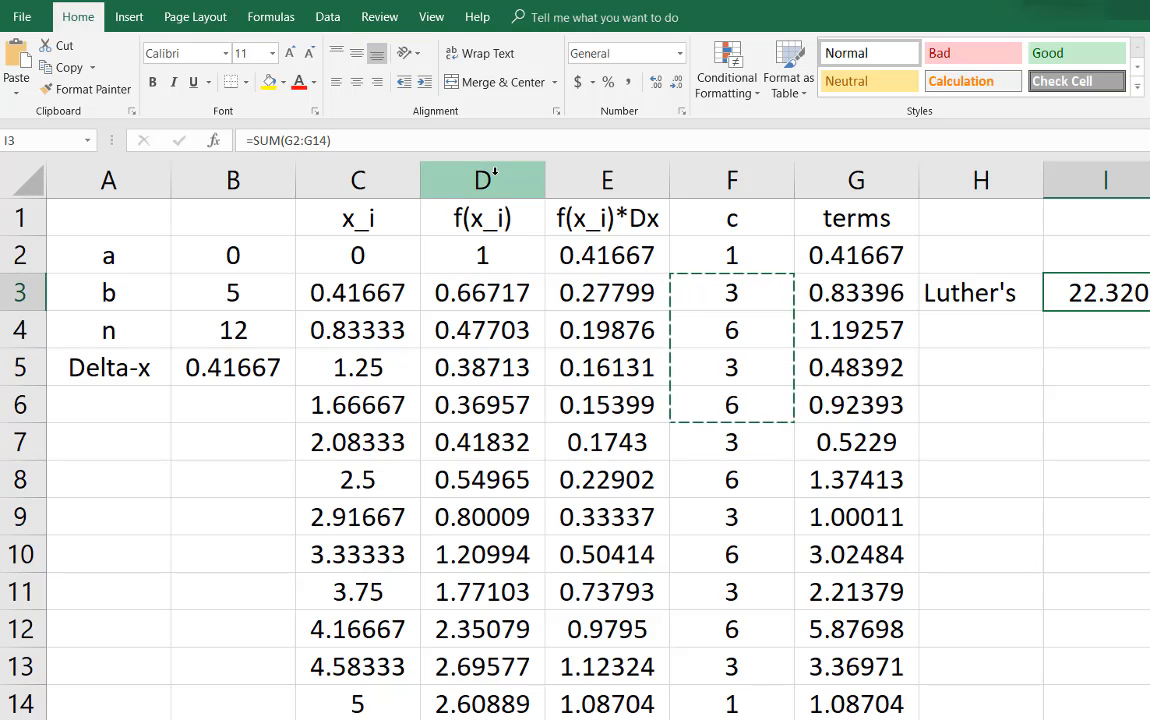
{"action": "left_click", "coordinate": [437, 146]}
{"action": "type", "text": "/4"}
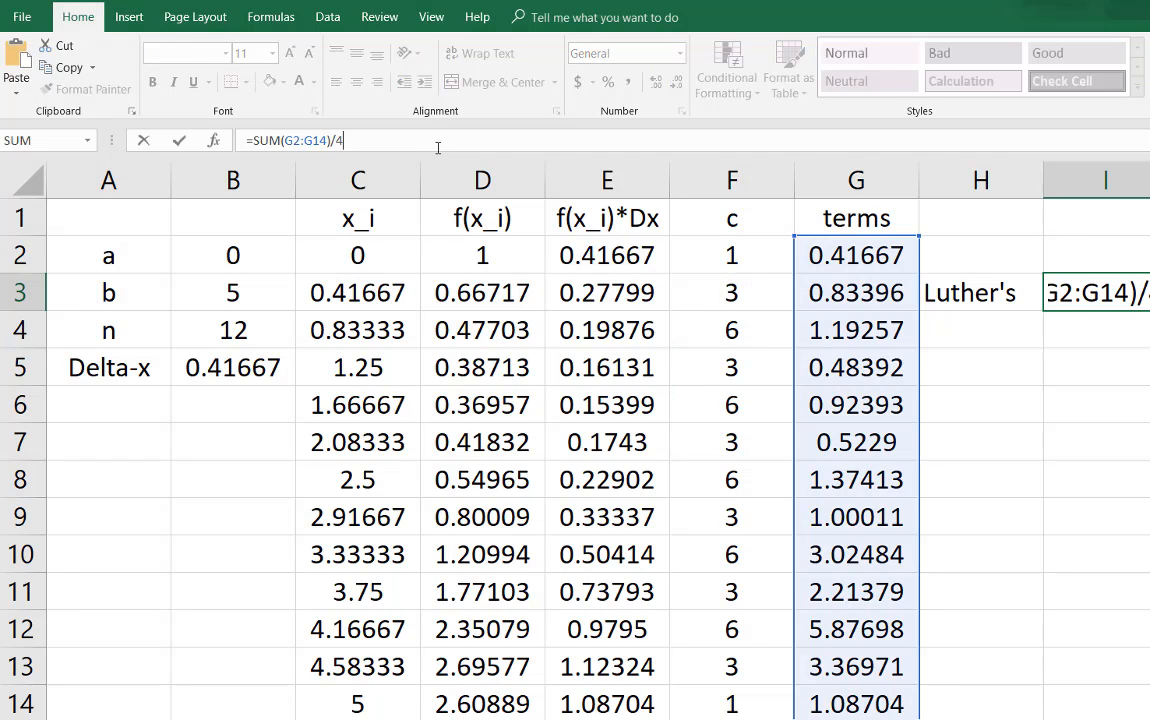
{"action": "key", "text": "Return"}
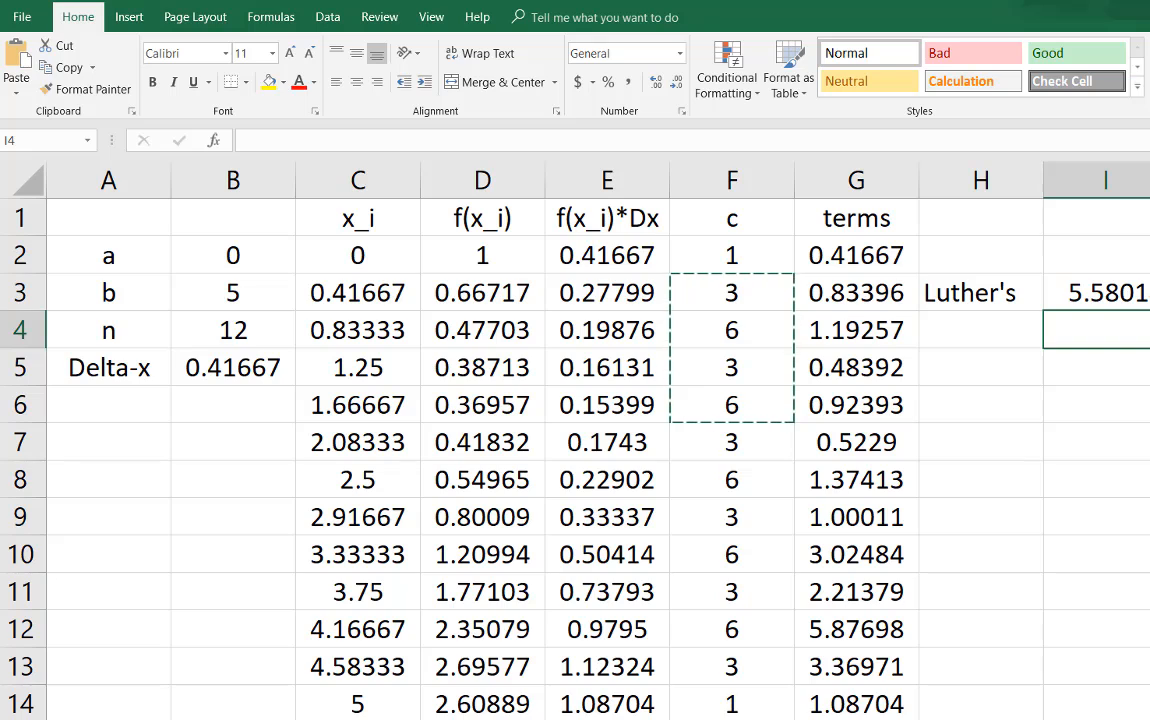
- Switch to QuickLaTeX to review the rendered integration formula against the worksheet calculation
{"action": "left_click", "coordinate": [497, 717]}
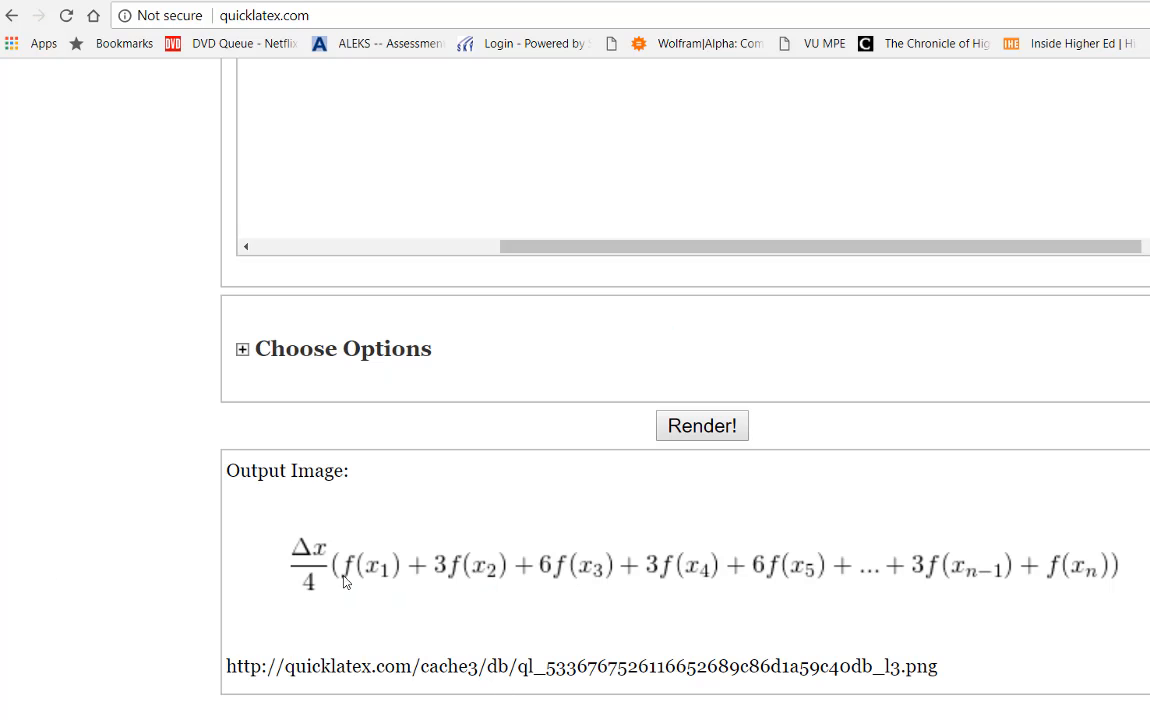